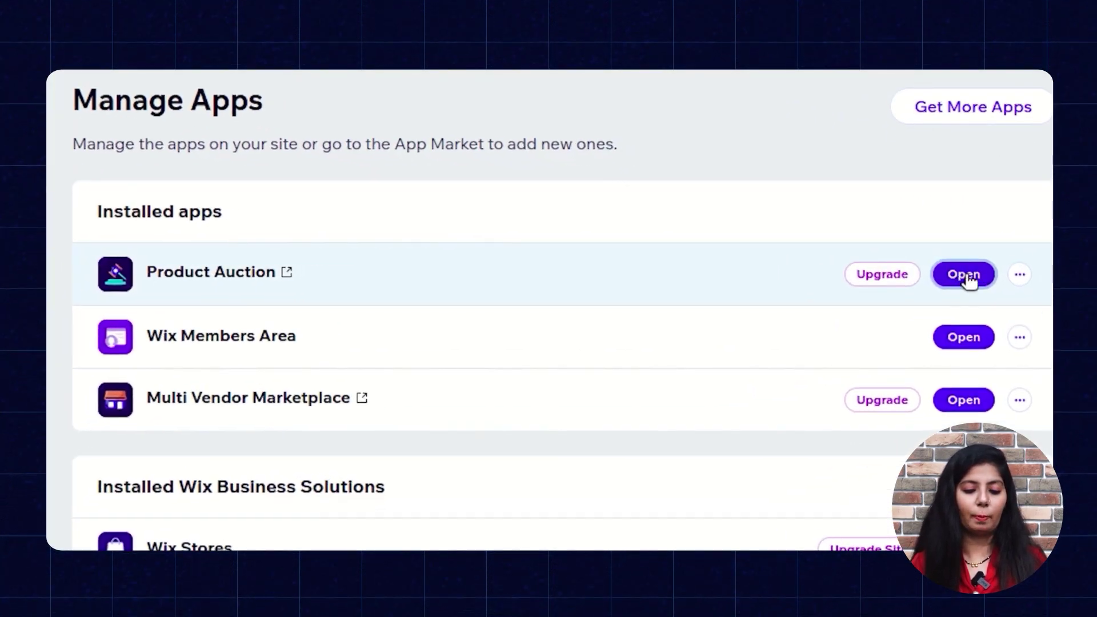
# Open Product Auction and save General Settings with all bid toggles on and Winning Bid chosen
pyautogui.click(965, 275)
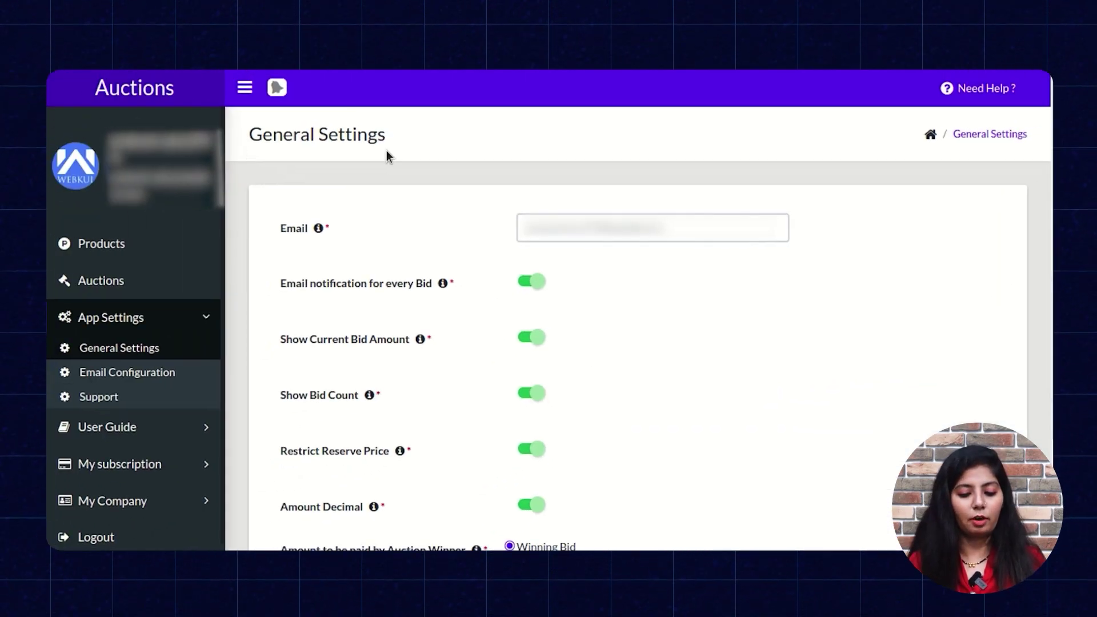
pyautogui.click(619, 238)
pyautogui.scroll(-3, 715, 239)
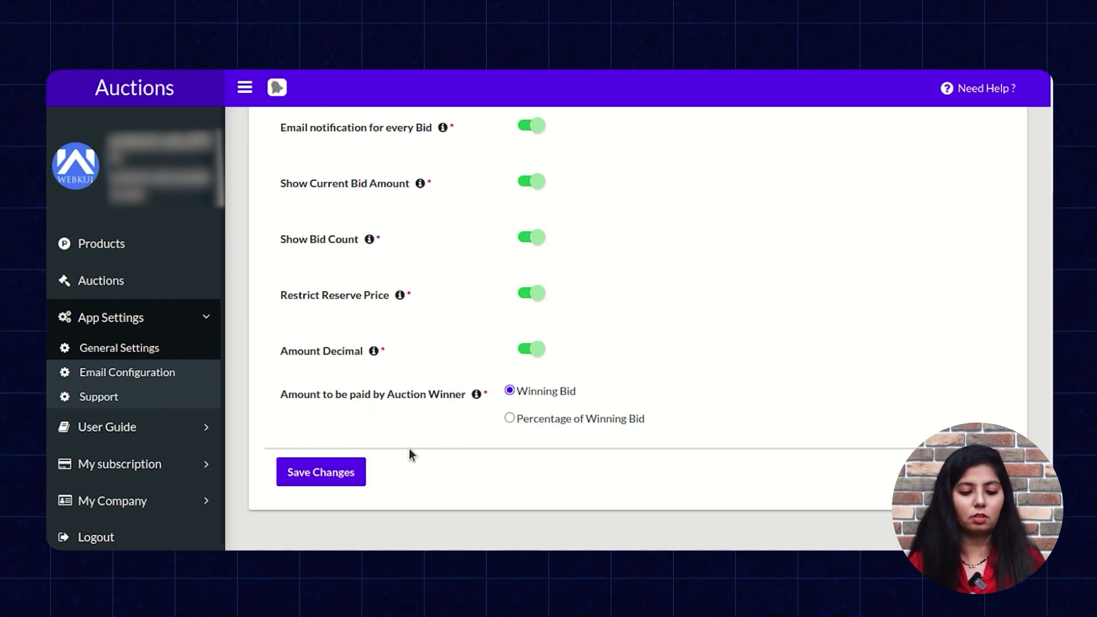
pyautogui.click(338, 483)
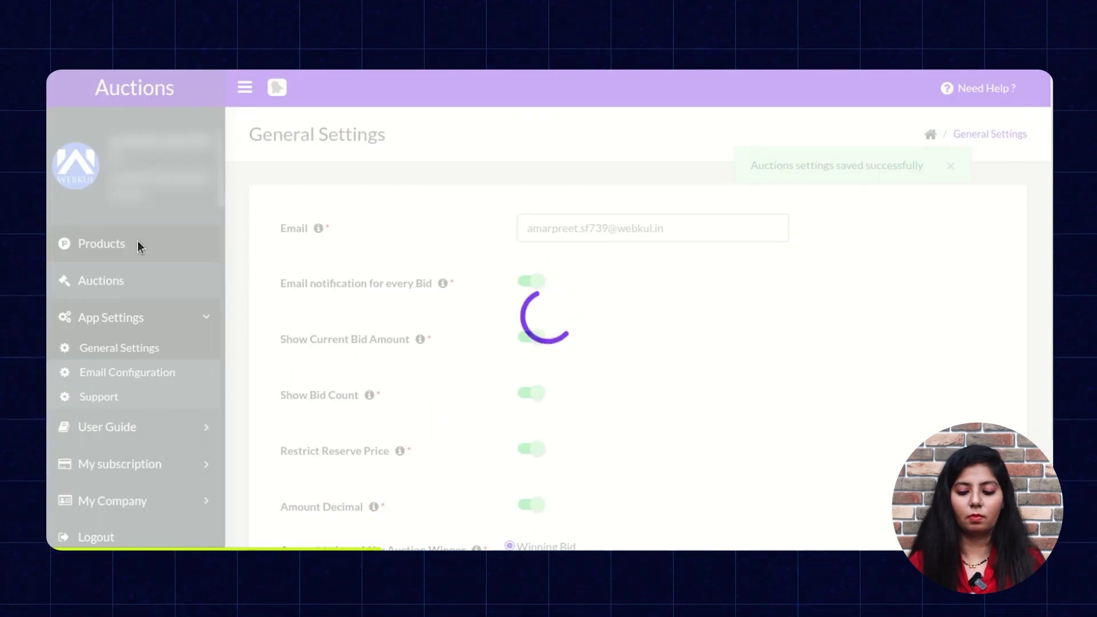
pyautogui.click(137, 241)
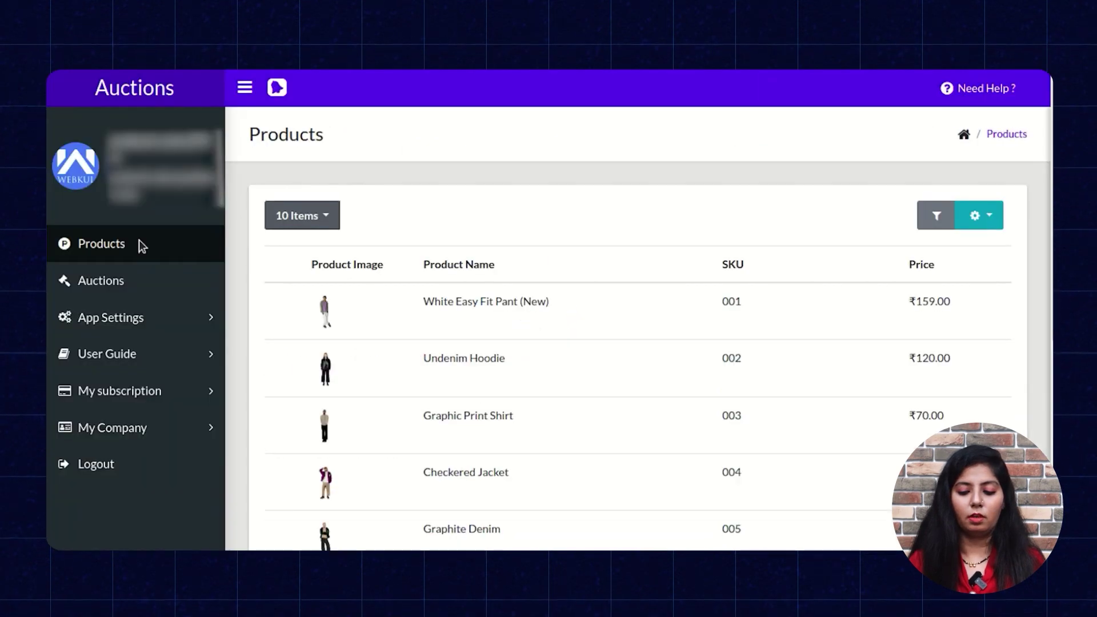
# Check the Sync products option on the product list, then view the Auctions list
pyautogui.click(996, 219)
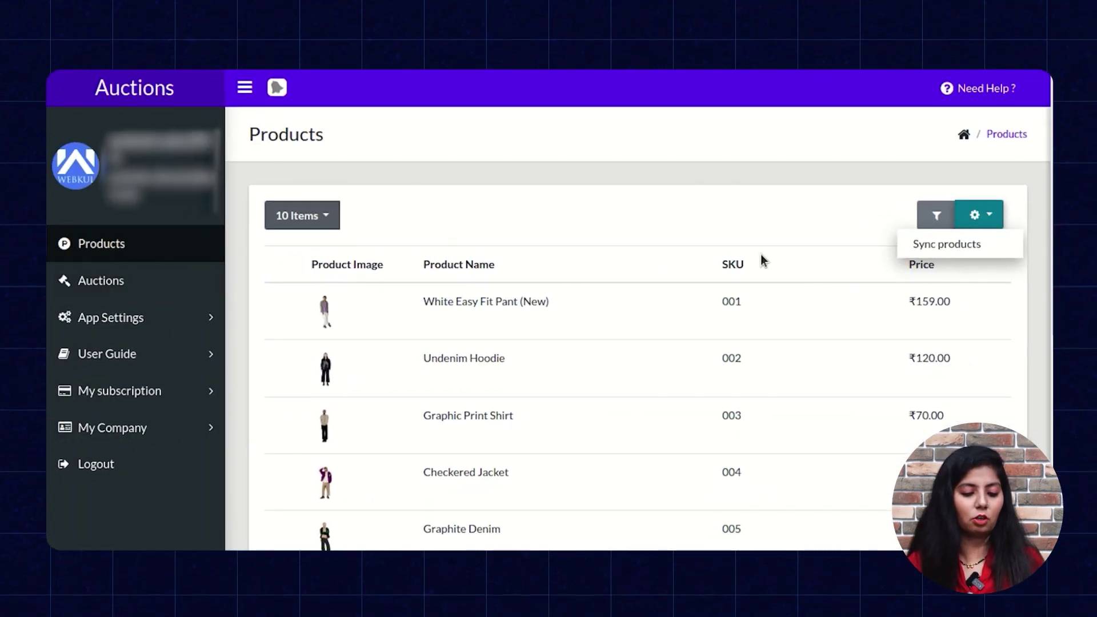
pyautogui.click(132, 283)
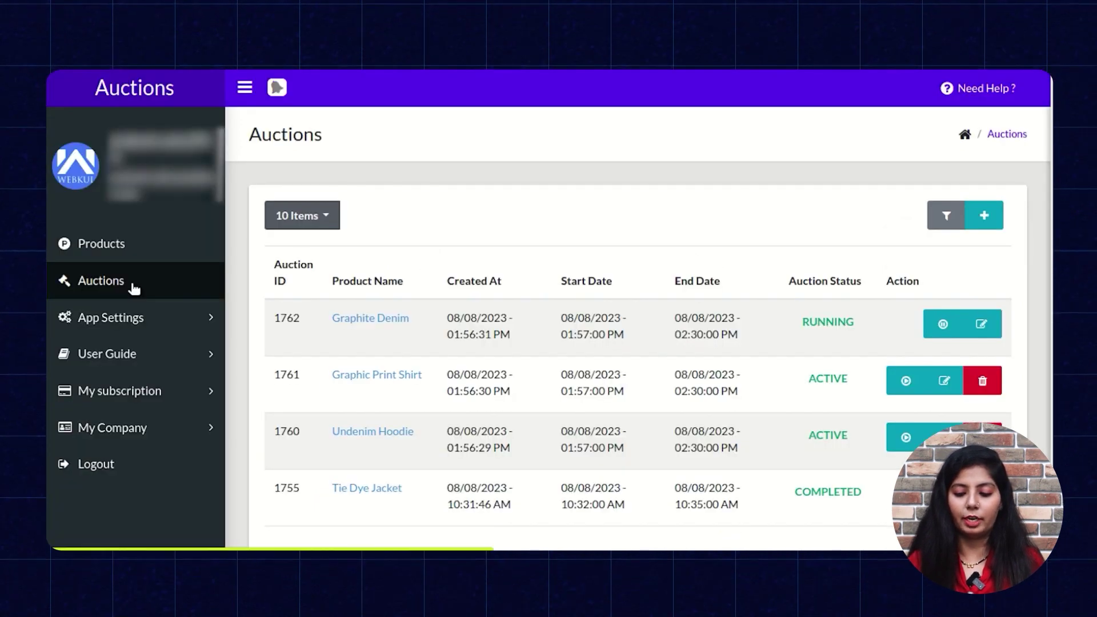
# Start a new auction and select Tie Dye Denim as its product
pyautogui.click(985, 216)
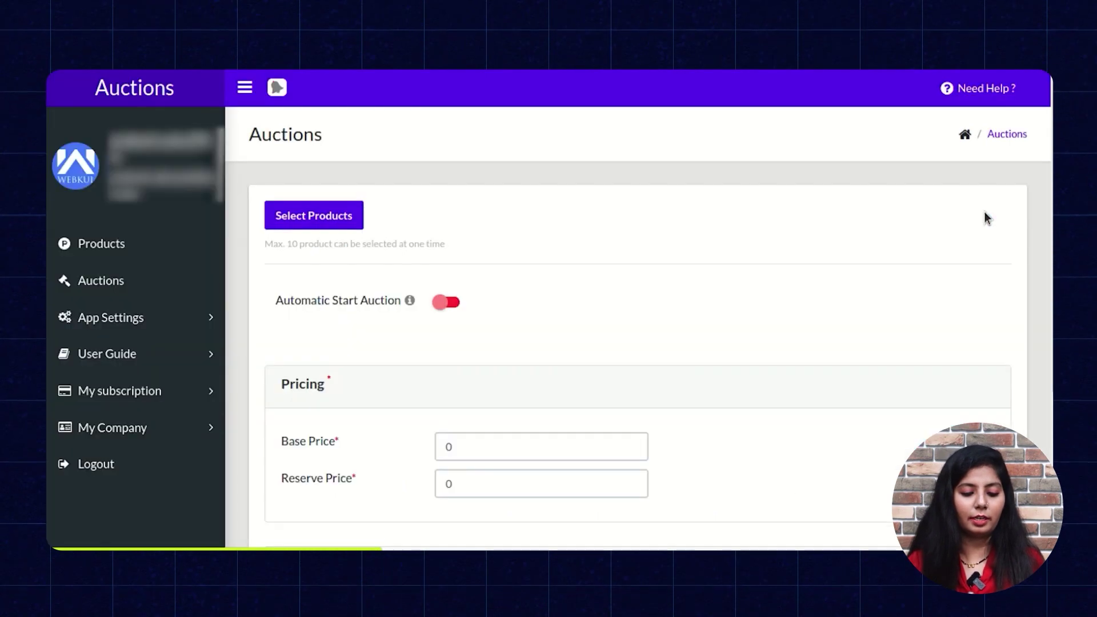
pyautogui.click(340, 223)
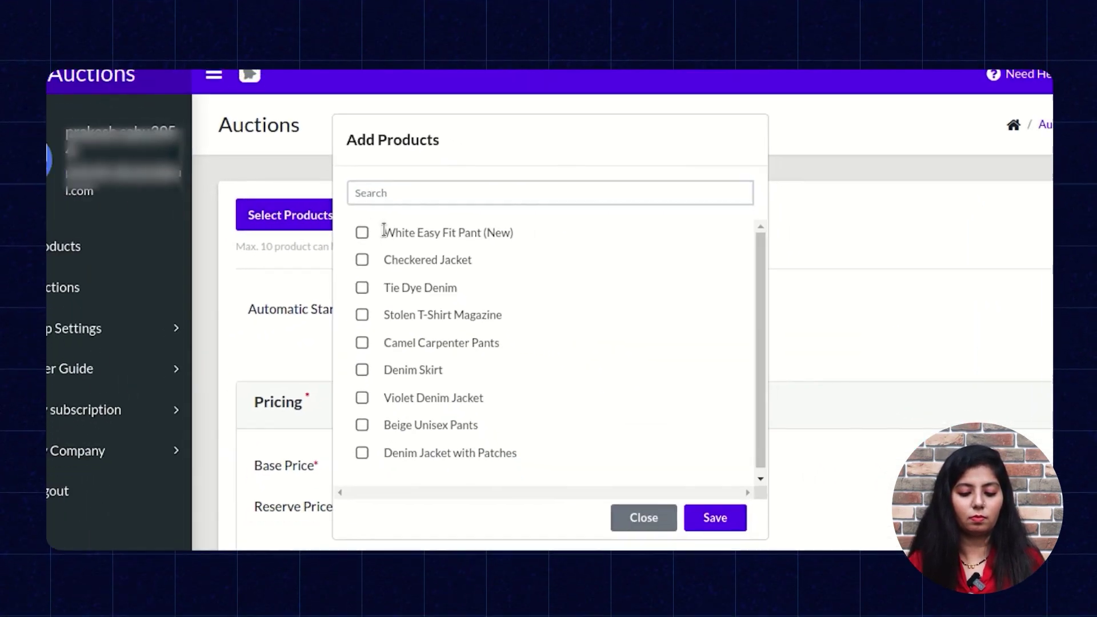
pyautogui.click(363, 288)
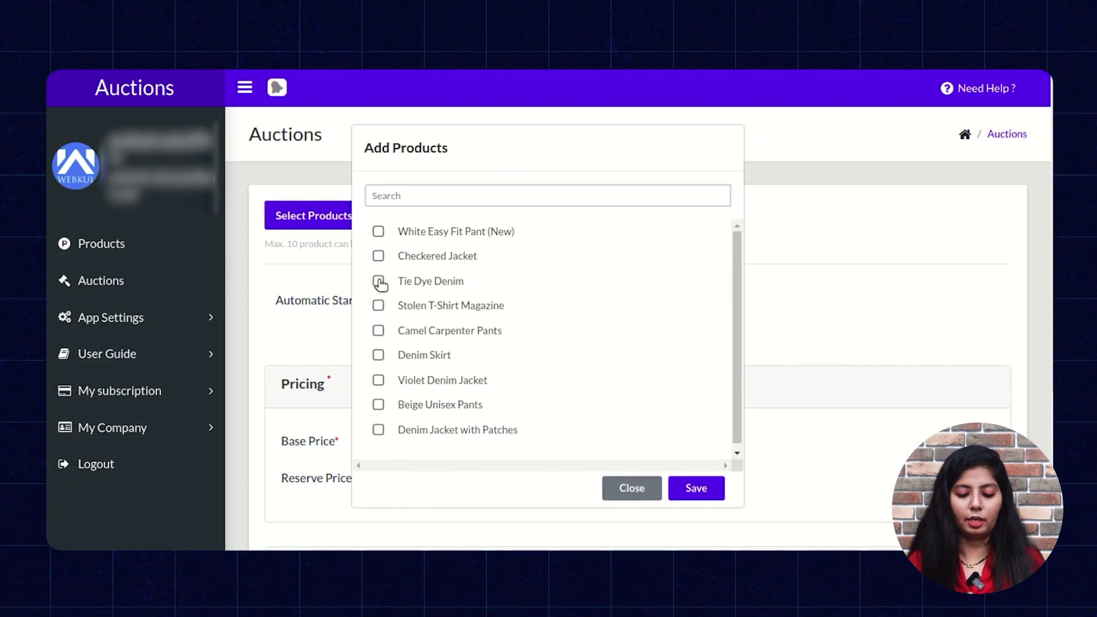
pyautogui.click(696, 489)
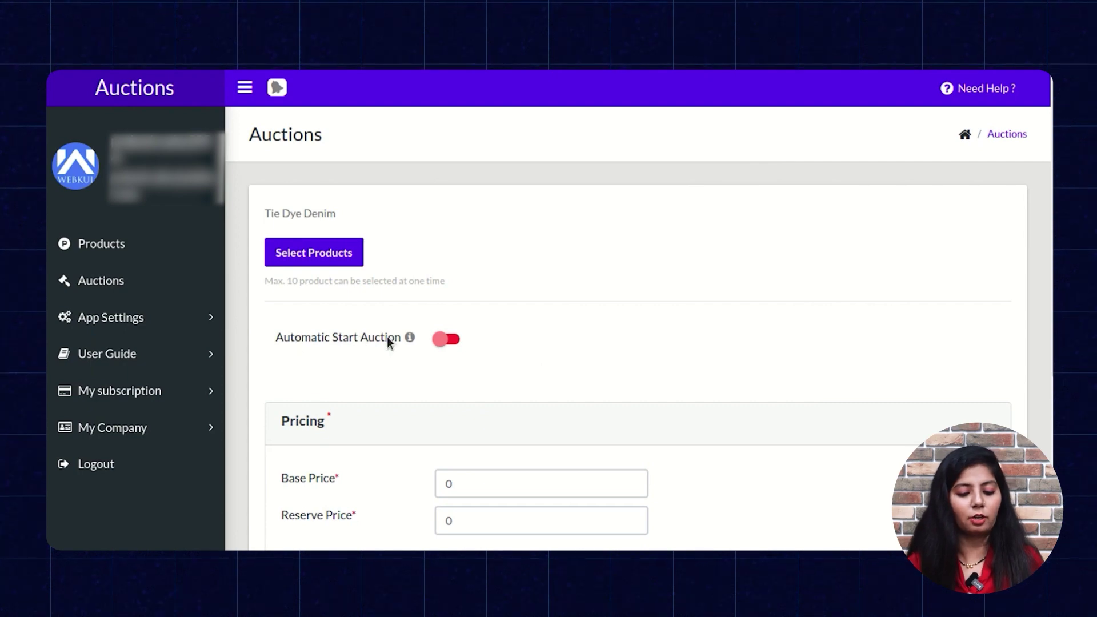
# Enable Automatic Start Auction and set base price 500 and reserve price 600
pyautogui.click(450, 340)
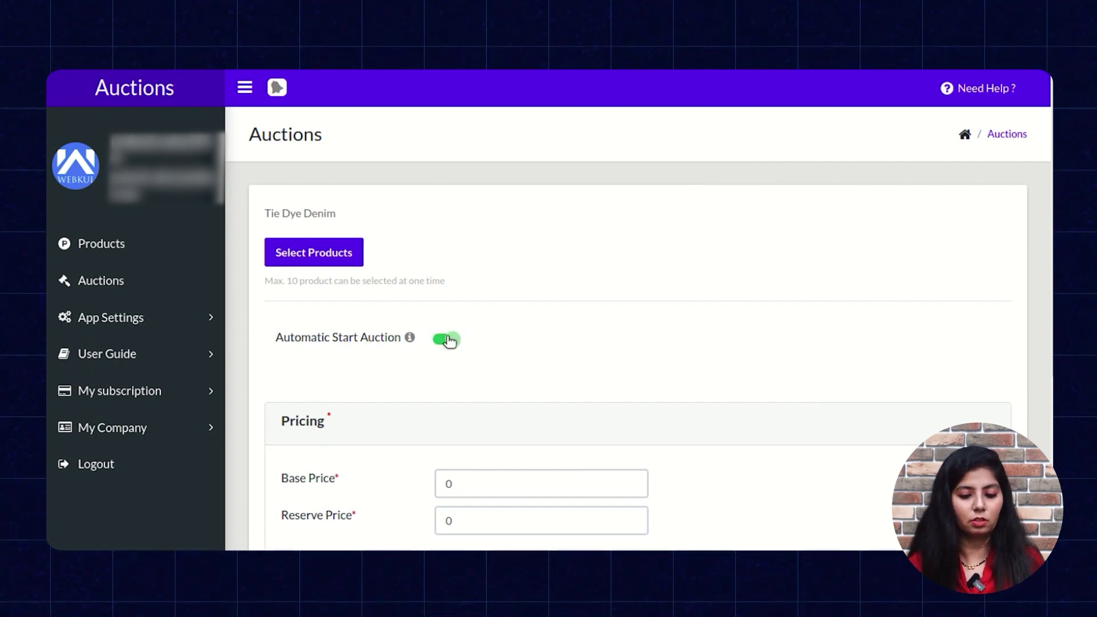
pyautogui.scroll(-2, 450, 341)
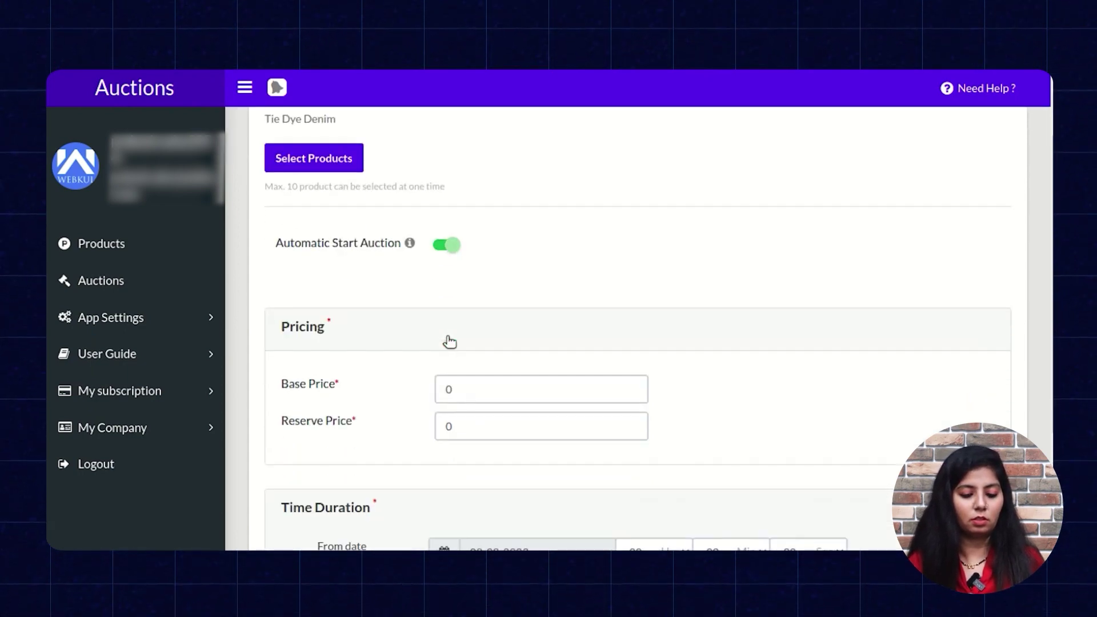
pyautogui.scroll(-2, 447, 337)
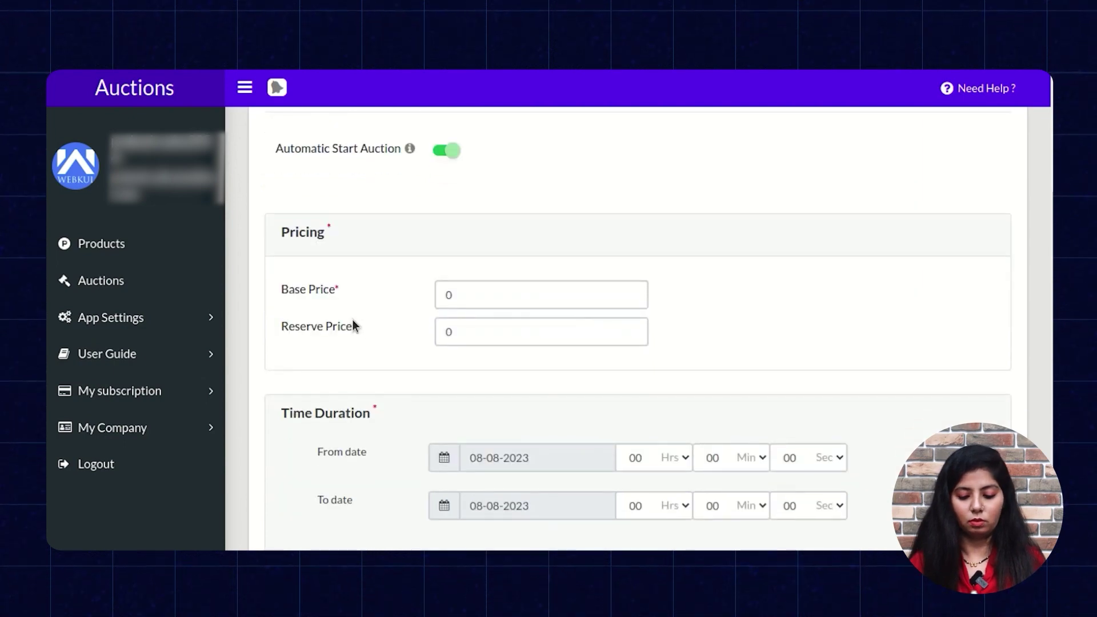
pyautogui.click(467, 296)
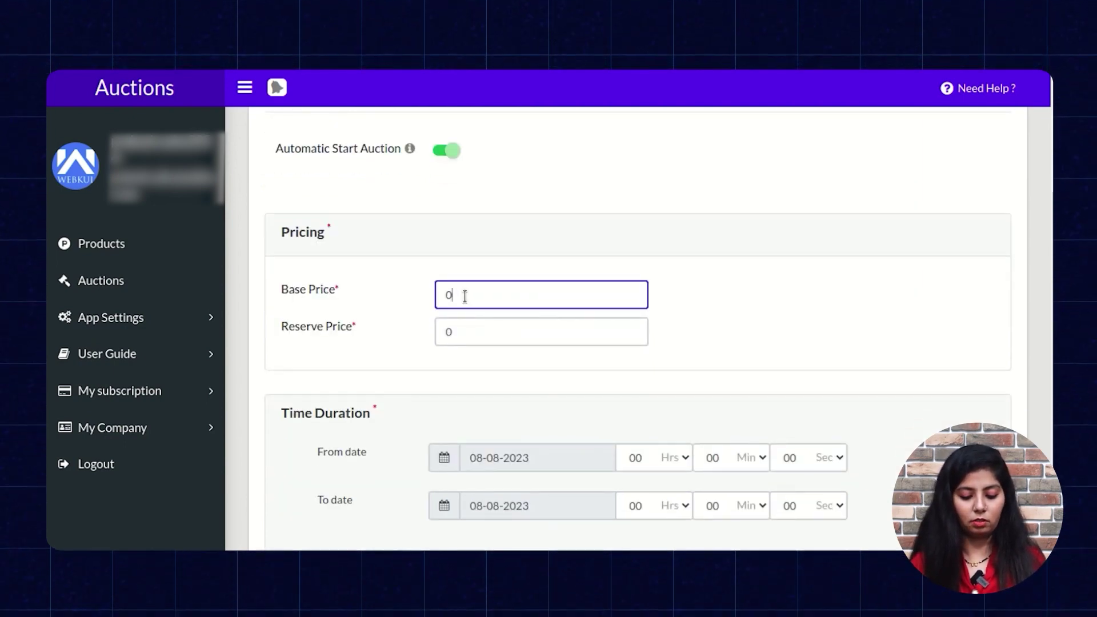
pyautogui.press('BackSpace')
pyautogui.write('500')
pyautogui.click(483, 337)
pyautogui.write('600')
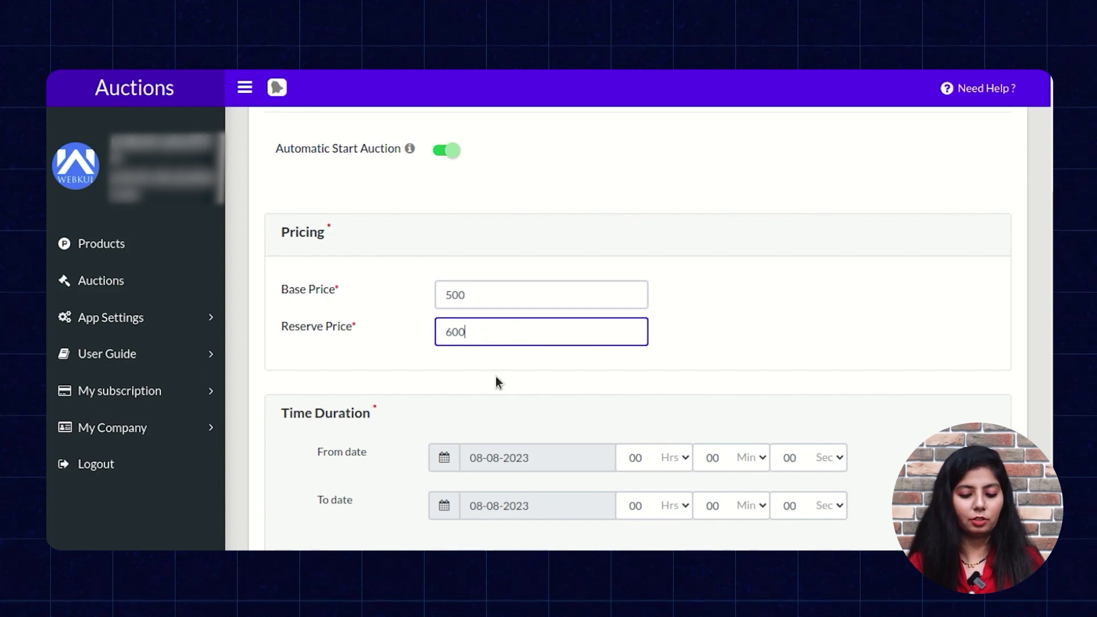
pyautogui.scroll(-2, 495, 376)
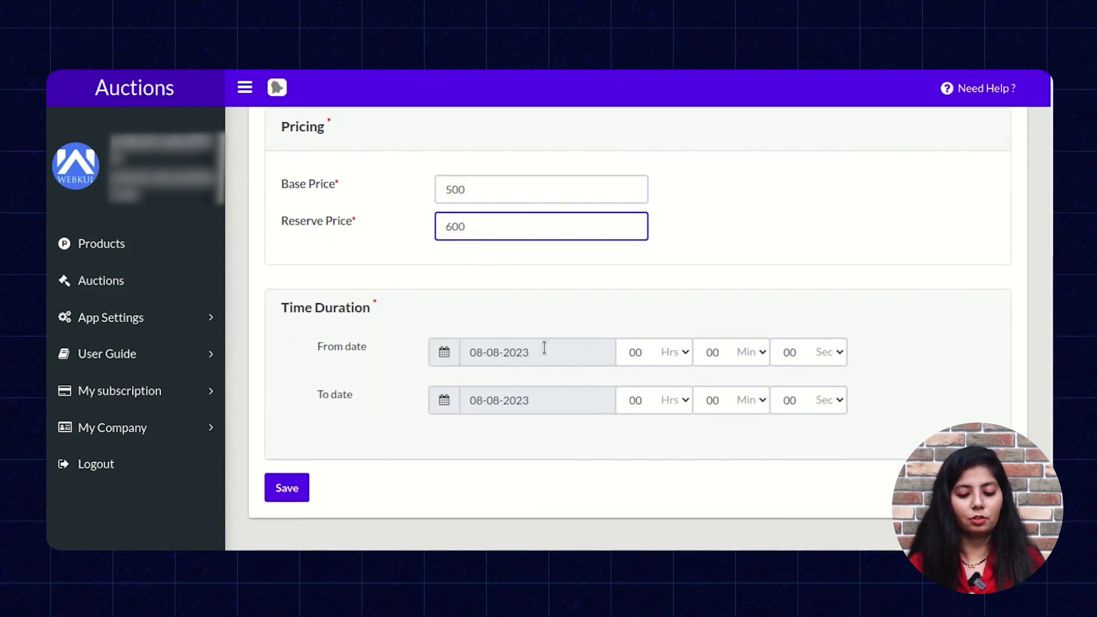
# Set the Tie Dye Denim auction to run 14:01–14:05 on 08-08-2023 and save it
pyautogui.click(682, 352)
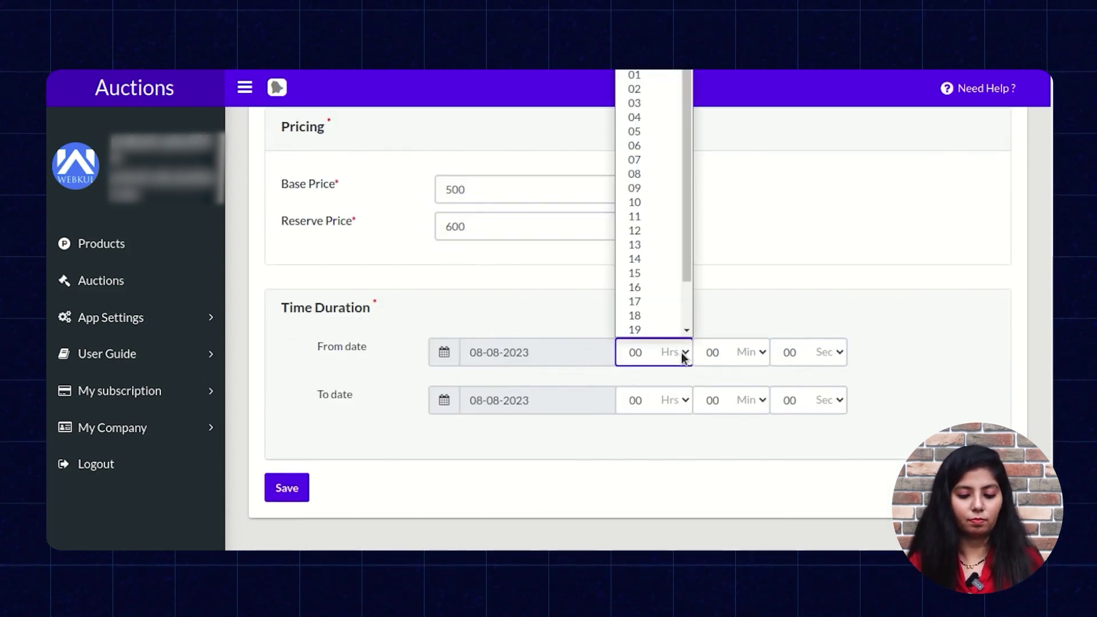
pyautogui.click(662, 259)
pyautogui.click(759, 352)
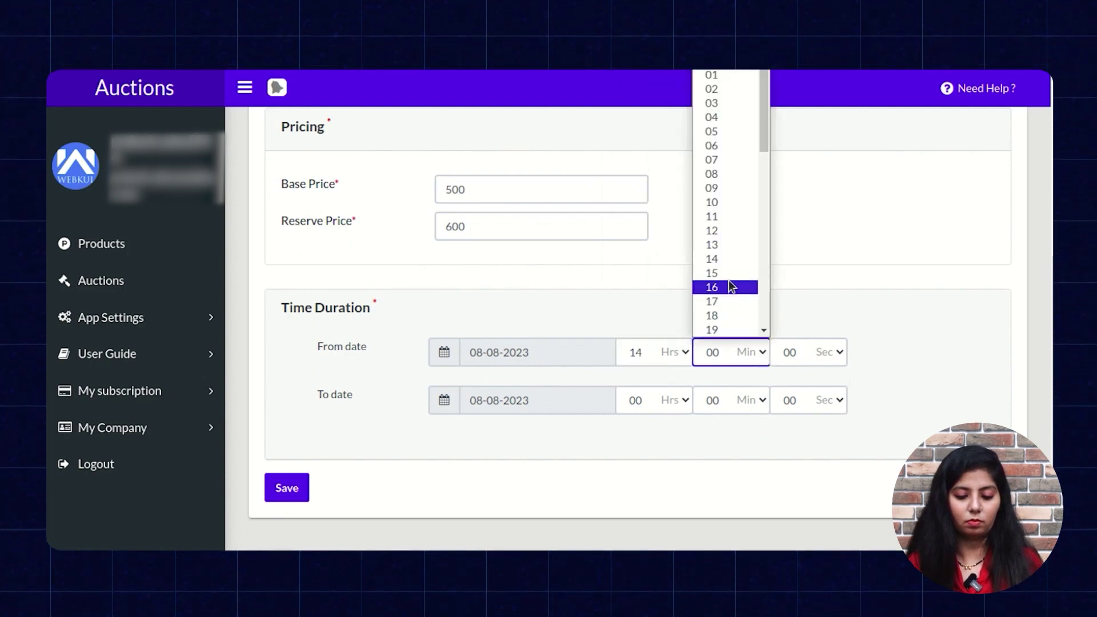
pyautogui.click(725, 76)
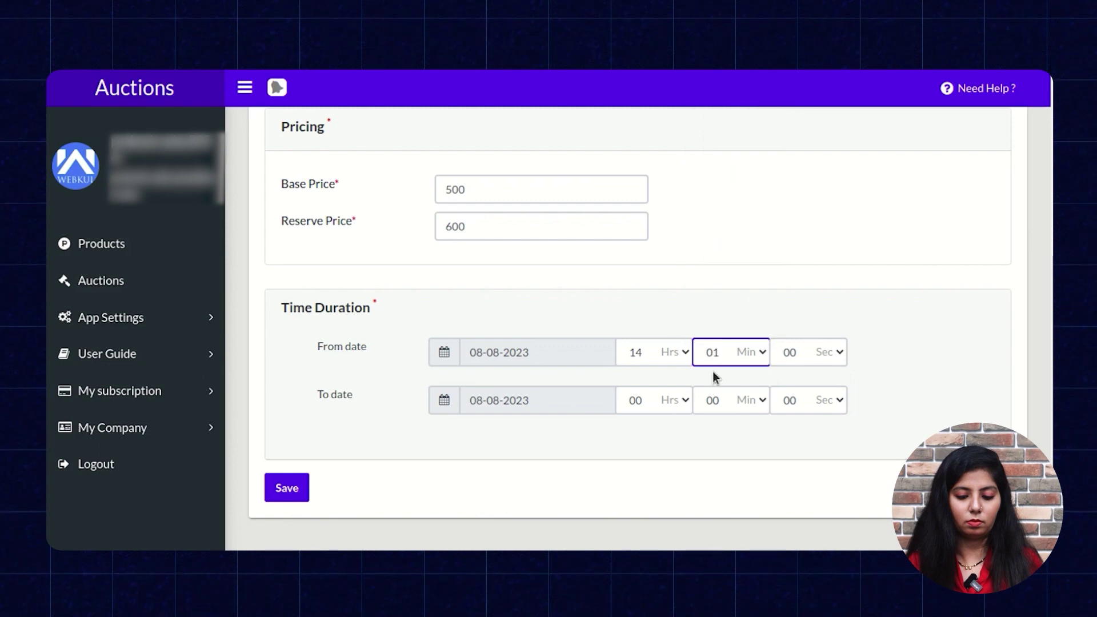
pyautogui.click(686, 399)
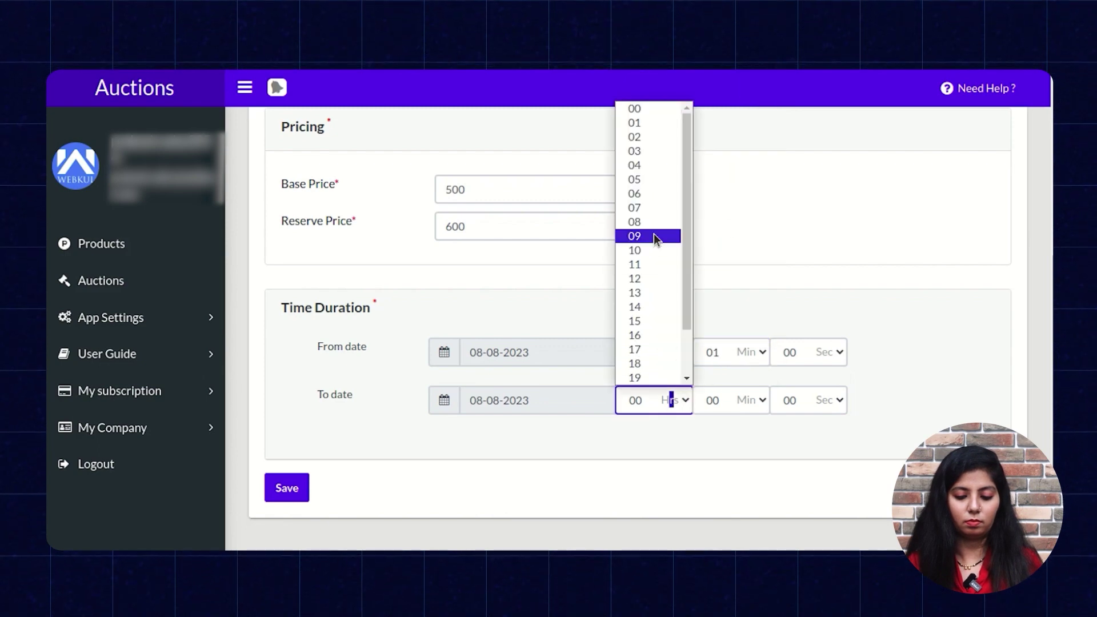
pyautogui.click(656, 305)
pyautogui.click(763, 402)
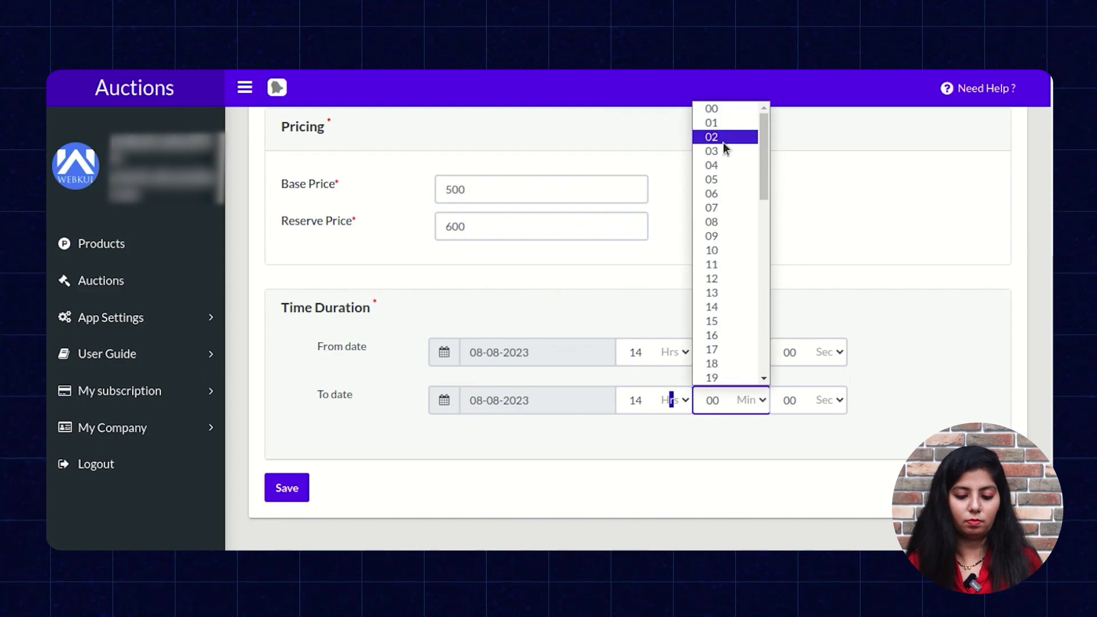
pyautogui.click(715, 182)
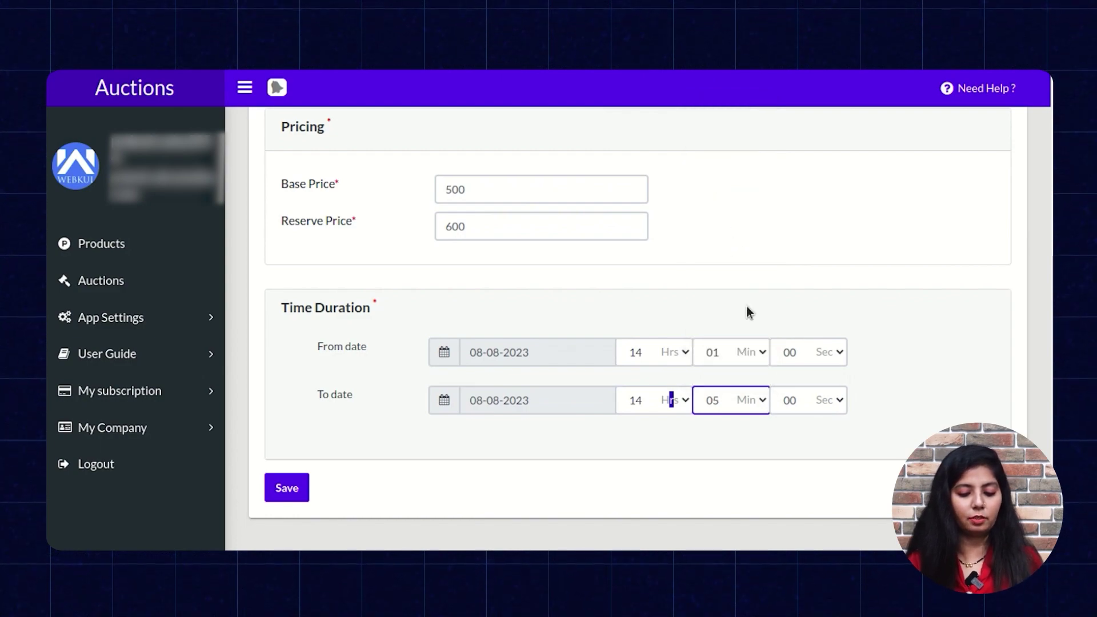
pyautogui.click(286, 487)
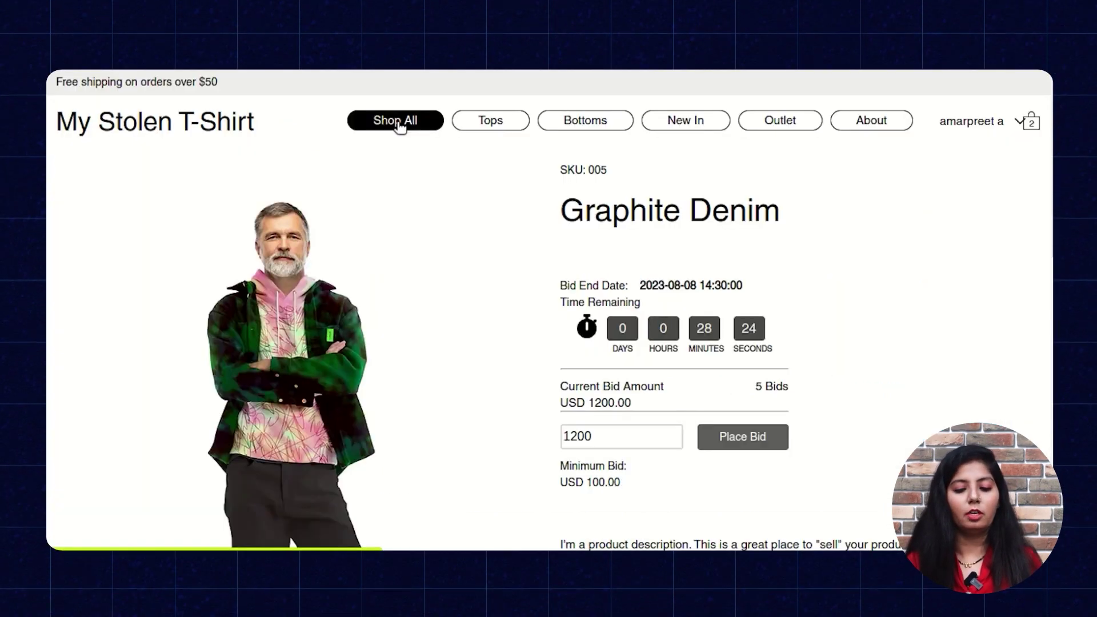
# Find the Tie Dye Denim auction product in Shop All and open its page
pyautogui.click(399, 123)
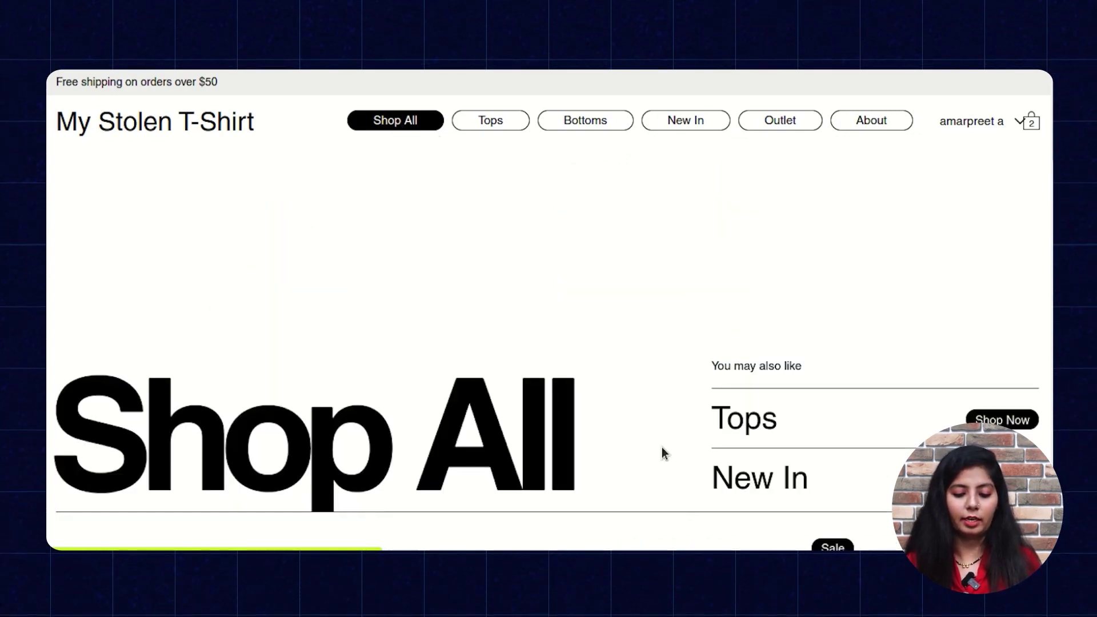
pyautogui.scroll(-5, 663, 451)
pyautogui.scroll(-6, 665, 452)
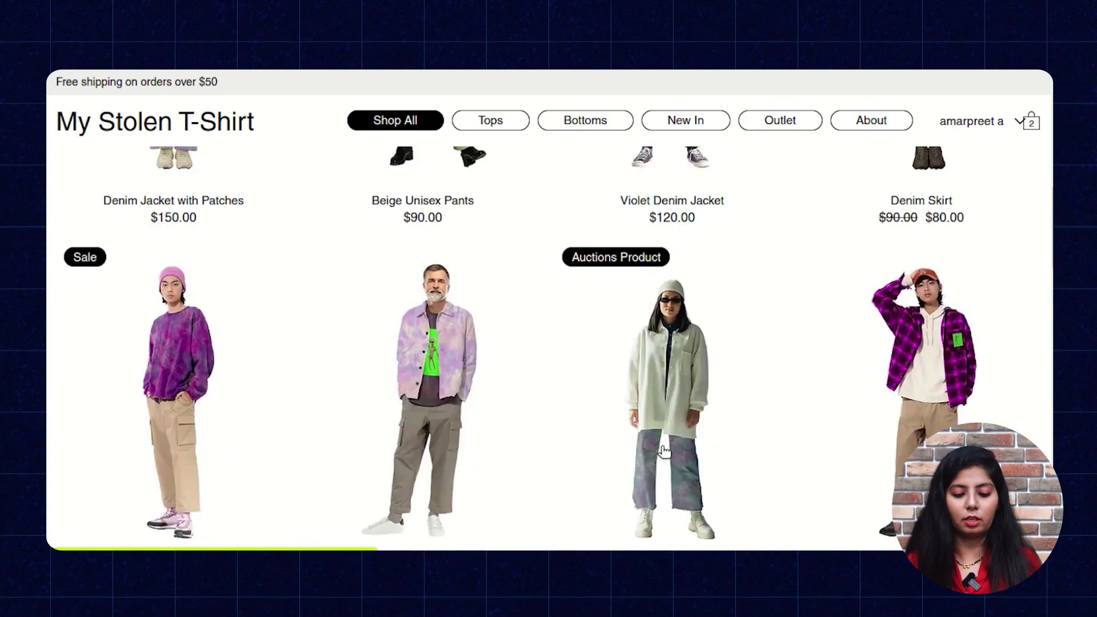
pyautogui.scroll(-5, 673, 440)
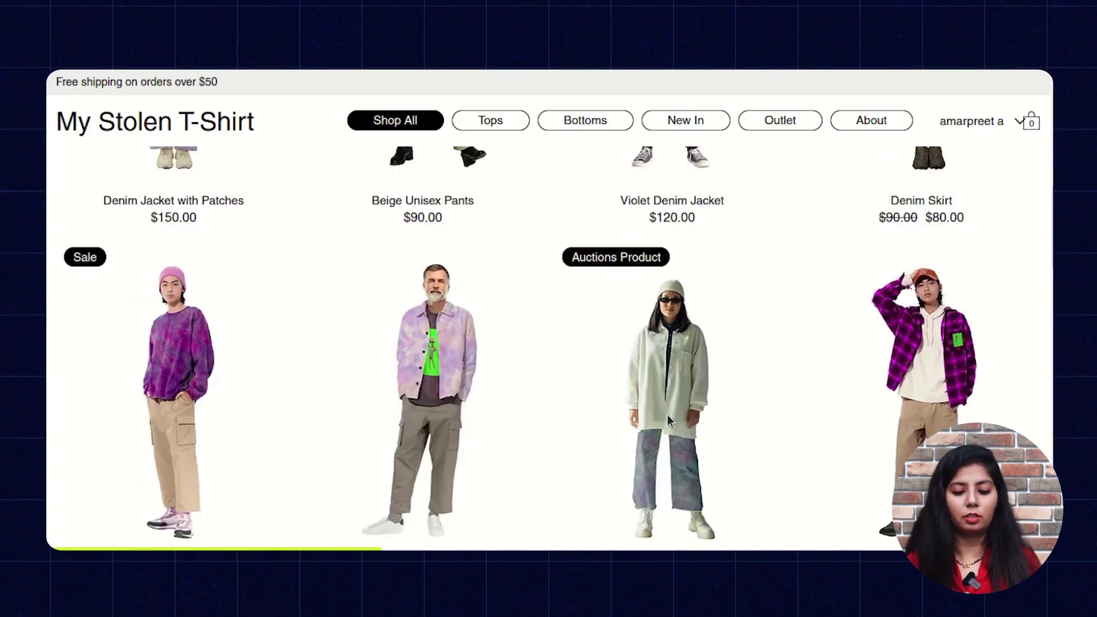
pyautogui.click(667, 420)
# Enter a bid of 3000 in the bid amount field
pyautogui.scroll(-3, 665, 376)
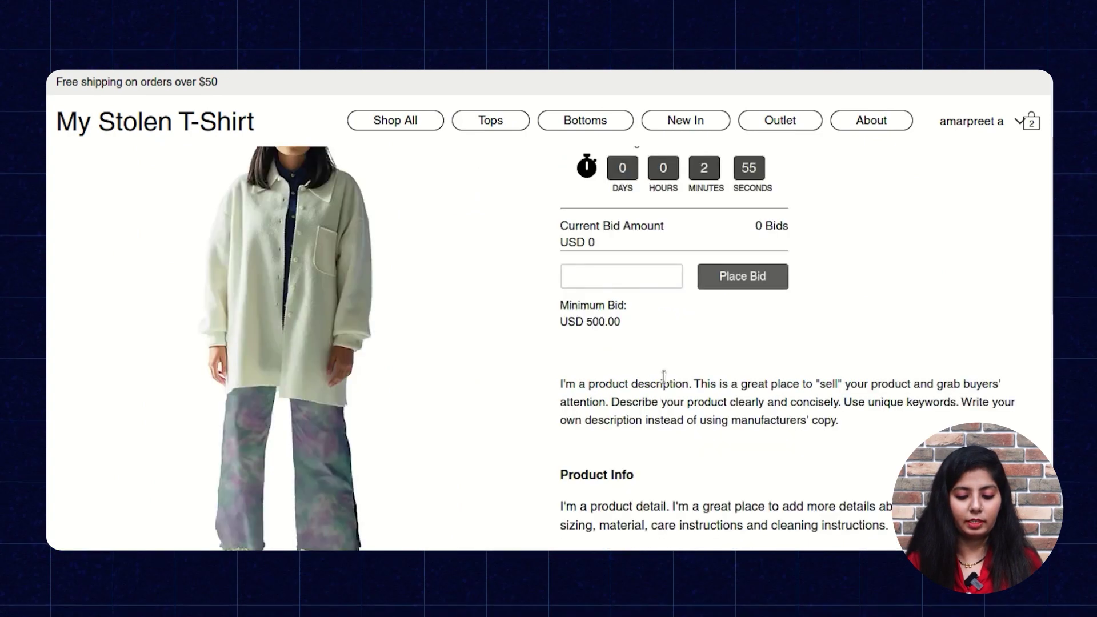
pyautogui.scroll(1, 664, 377)
pyautogui.click(628, 343)
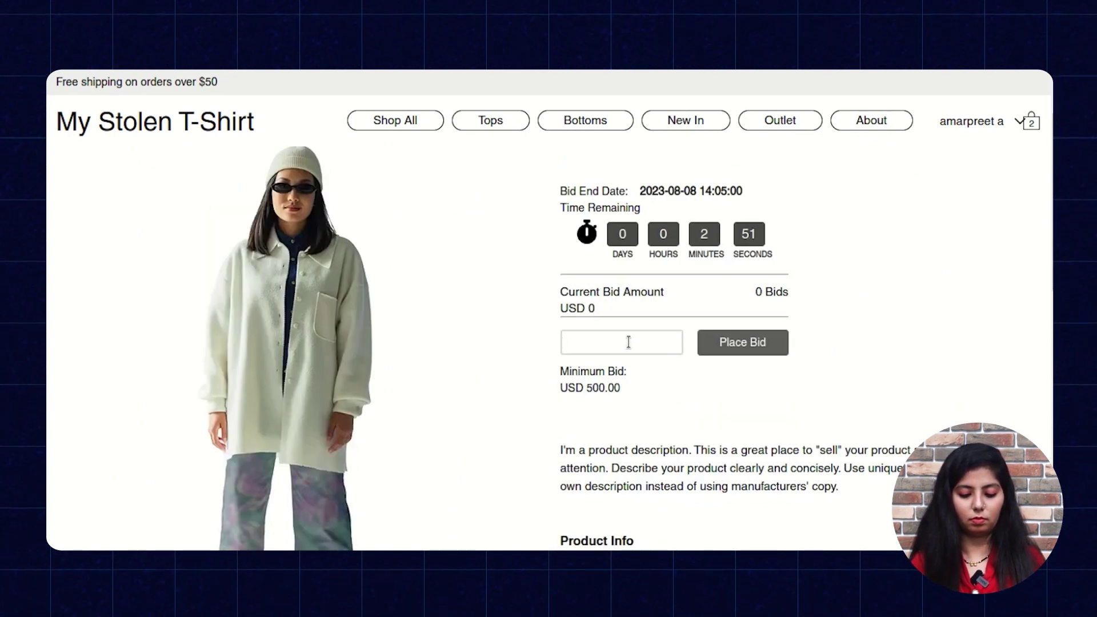
pyautogui.write('3000')
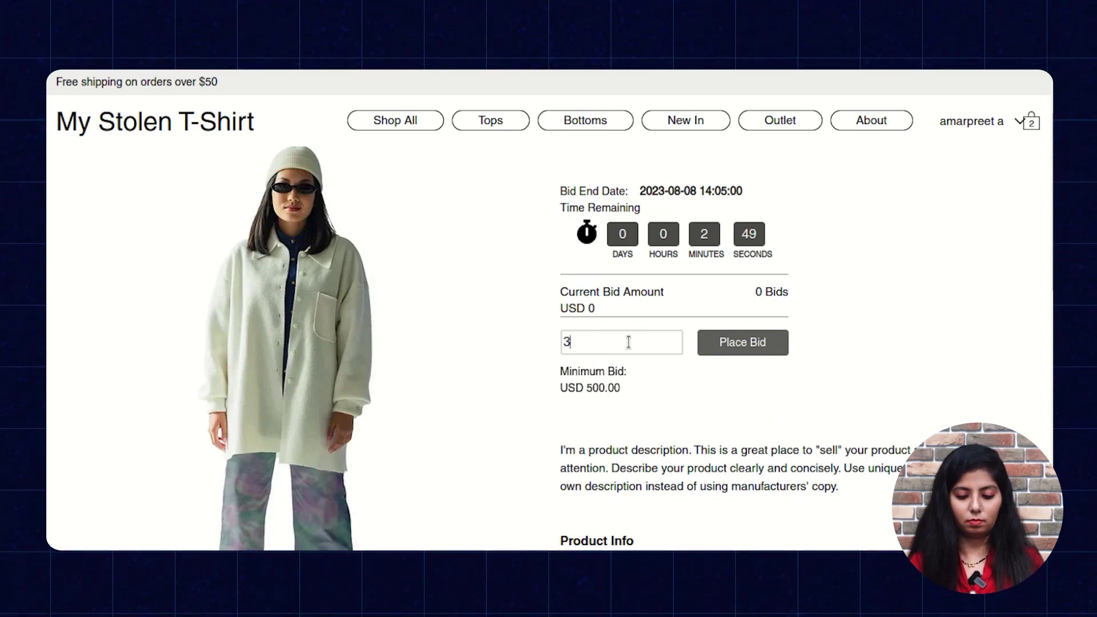
# Place the 3000 bid and check it shows 1 bid at USD 3000.00
pyautogui.click(758, 342)
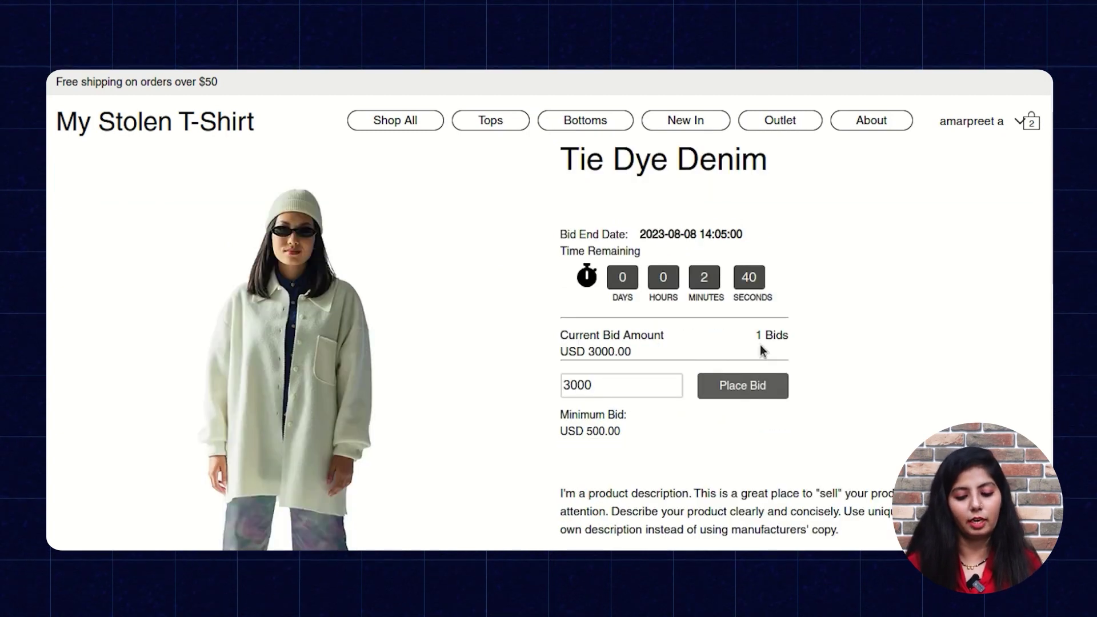
pyautogui.moveTo(753, 337); pyautogui.dragTo(791, 346)
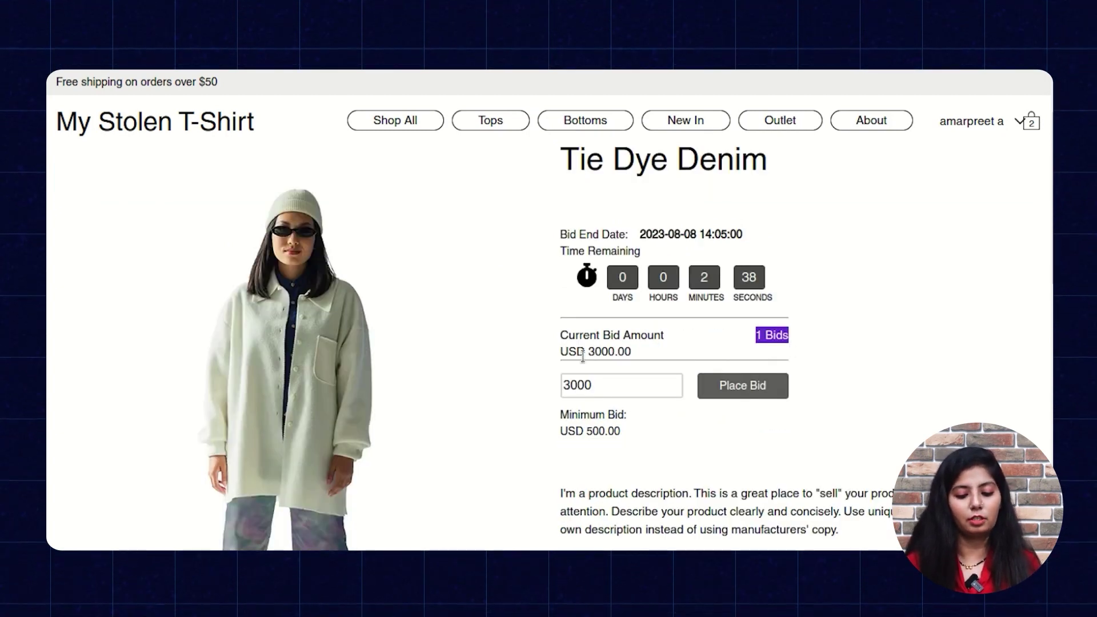
pyautogui.moveTo(554, 351); pyautogui.dragTo(651, 361)
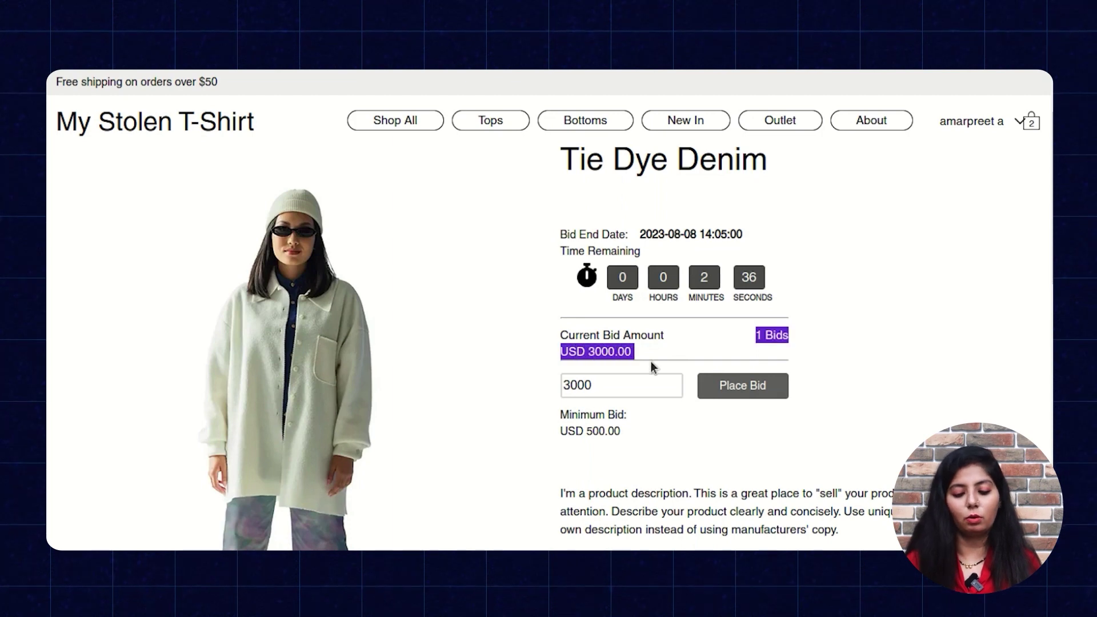
pyautogui.click(651, 361)
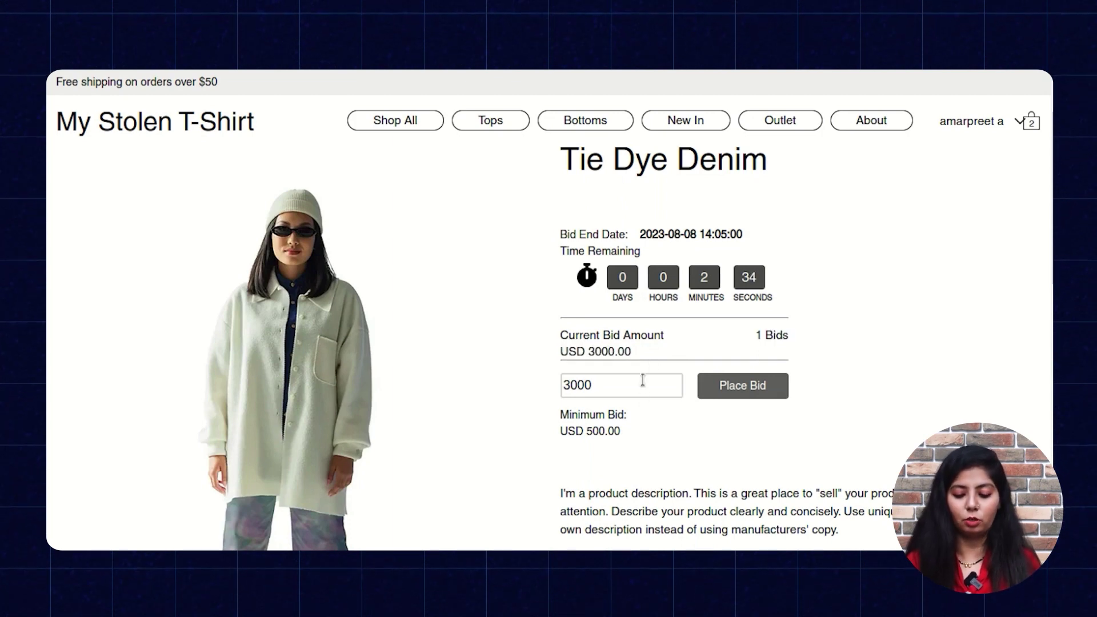
# Try a lower 2000 bid and see it rejected as too low
pyautogui.scroll(-1, 641, 389)
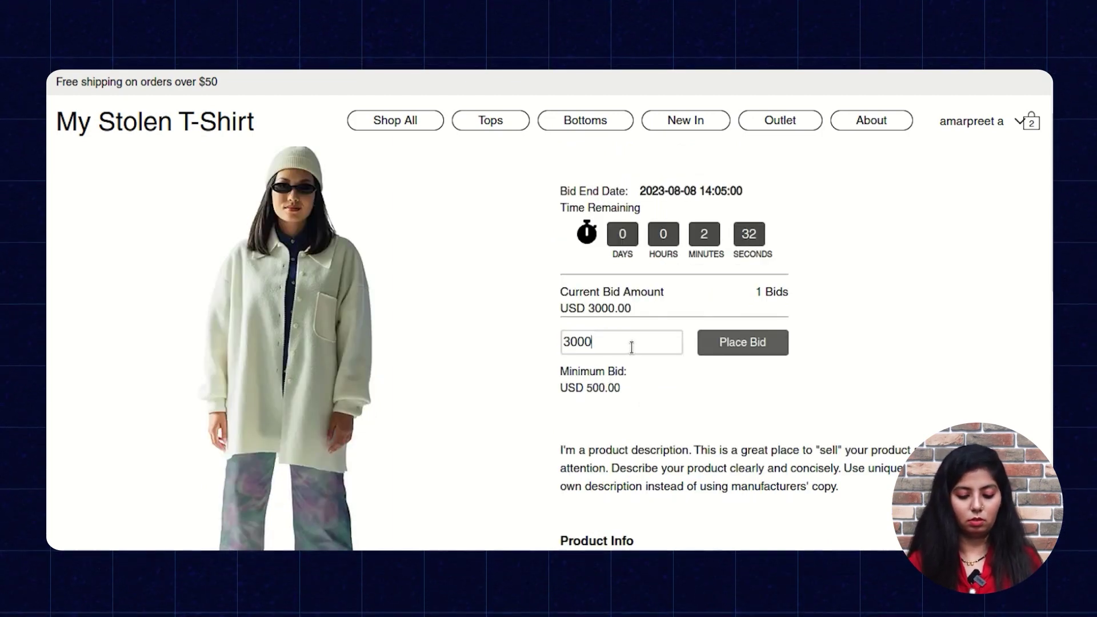
pyautogui.press('BackSpace')
pyautogui.press('BackSpace')
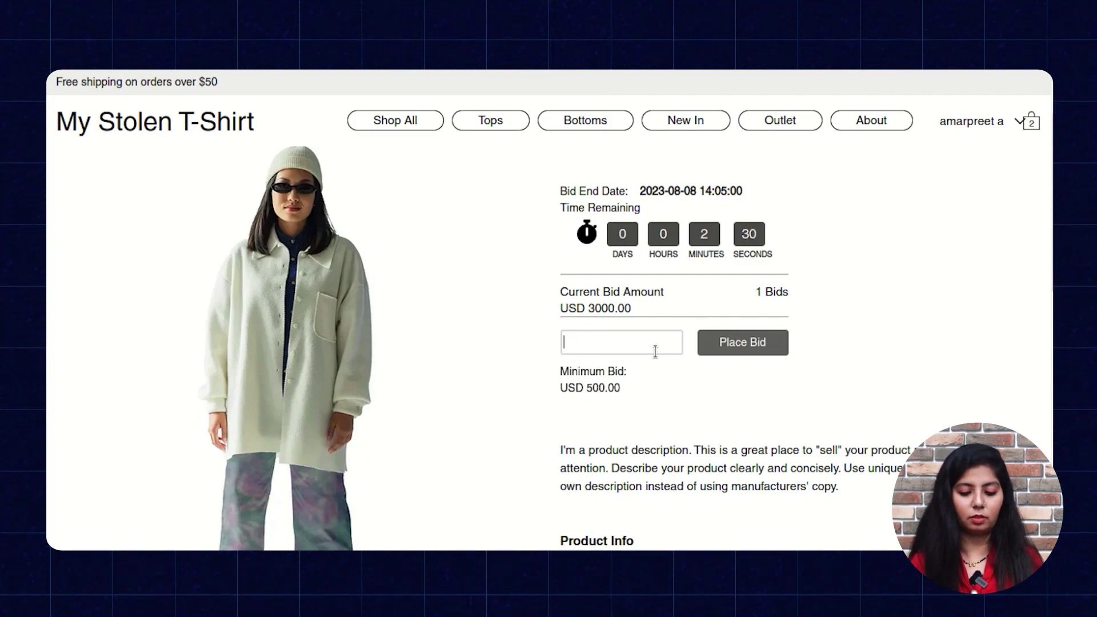
pyautogui.write('2000')
pyautogui.click(740, 342)
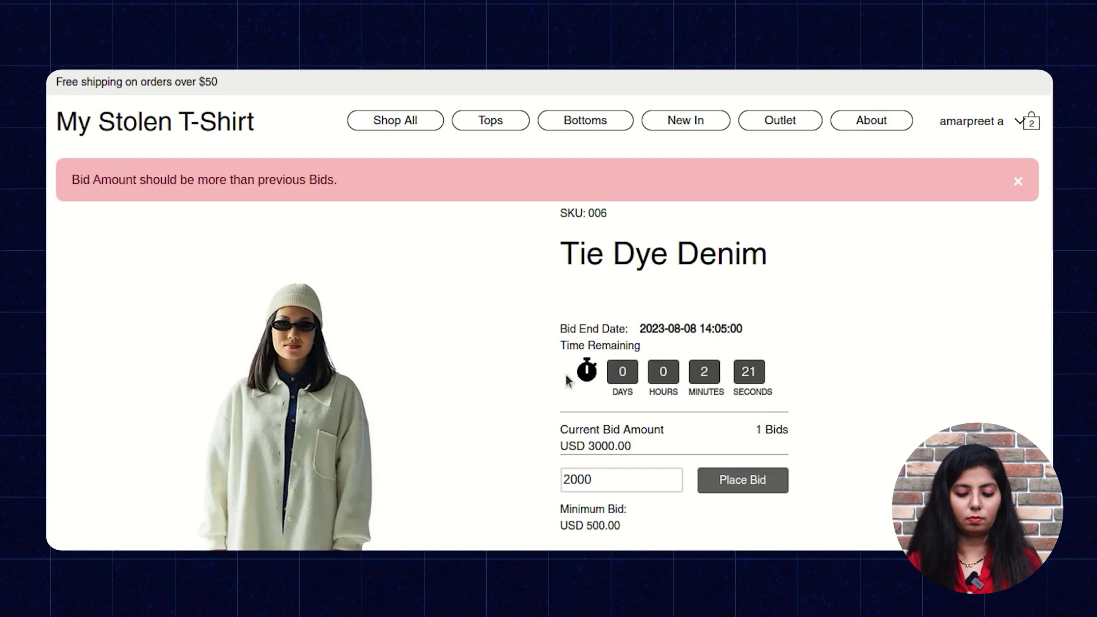
pyautogui.scroll(-3, 644, 314)
# Replace the amount with 3500 and place that bid
pyautogui.click(637, 293)
pyautogui.press('BackSpace')
pyautogui.press('BackSpace')
pyautogui.press('BackSpace')
pyautogui.write('35')
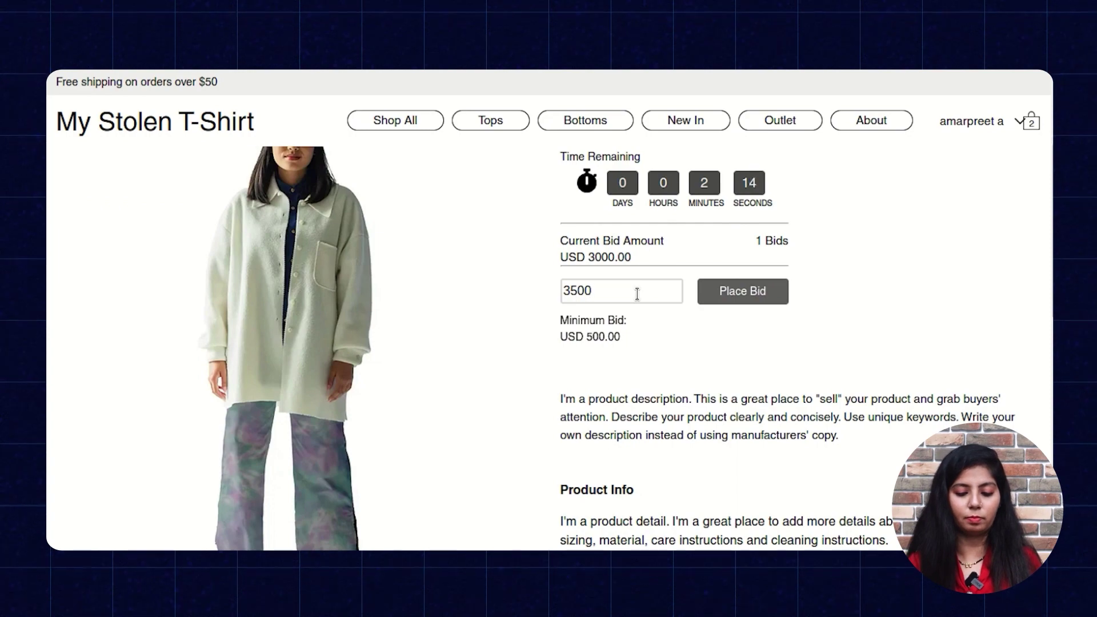
pyautogui.scroll(-1, 637, 294)
pyautogui.click(729, 257)
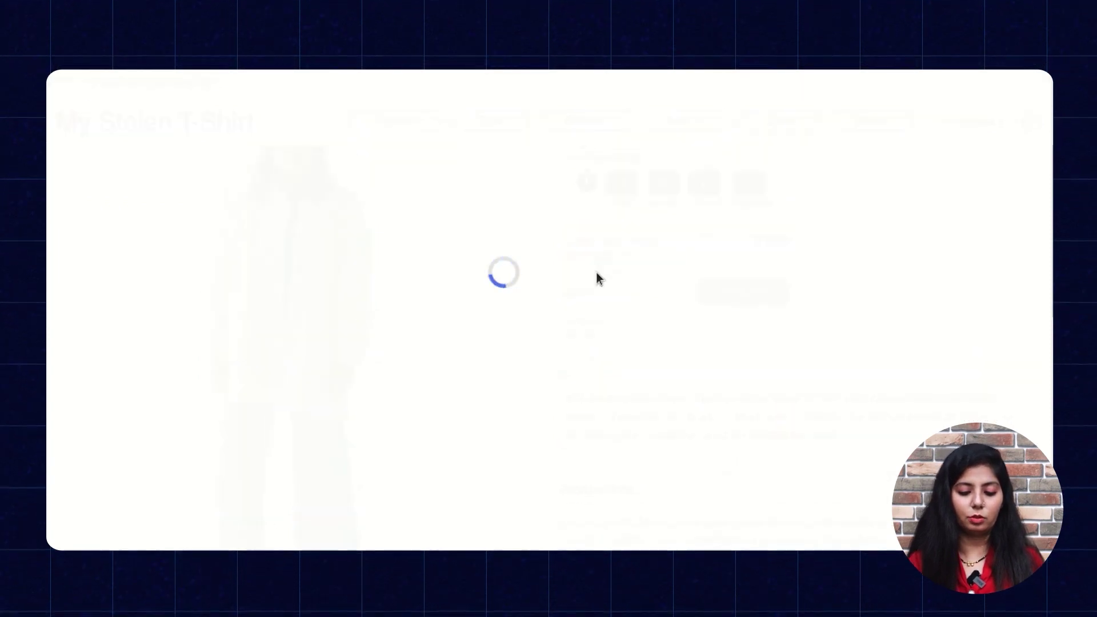
# Replace the 4000 amount with 4800 and place that bid
pyautogui.scroll(-1, 600, 331)
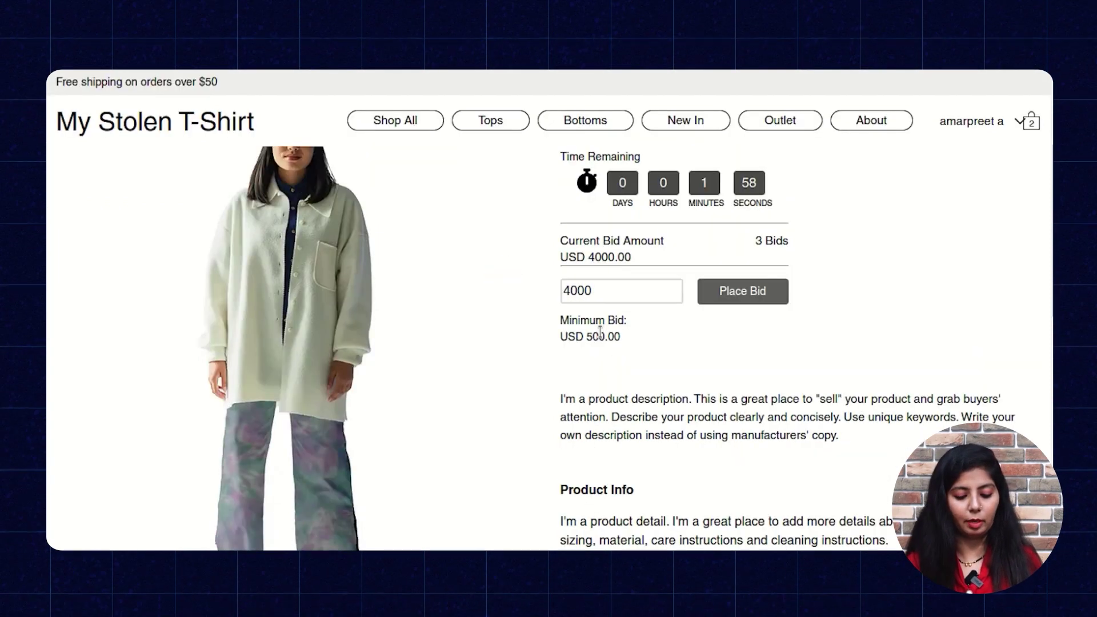
pyautogui.moveTo(601, 294); pyautogui.dragTo(545, 296)
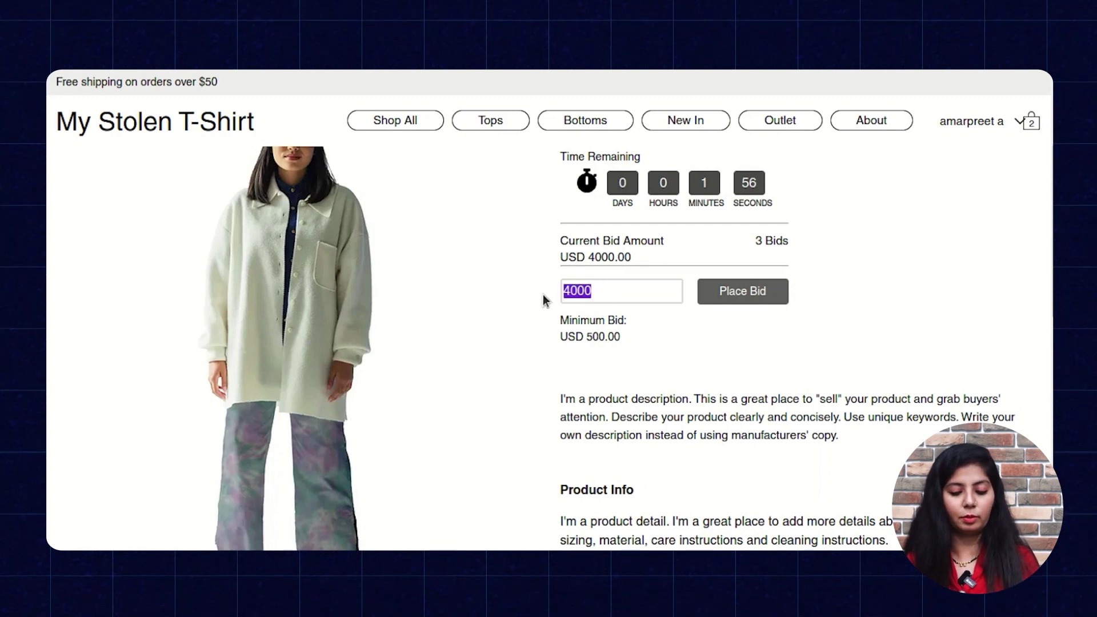
pyautogui.write('48')
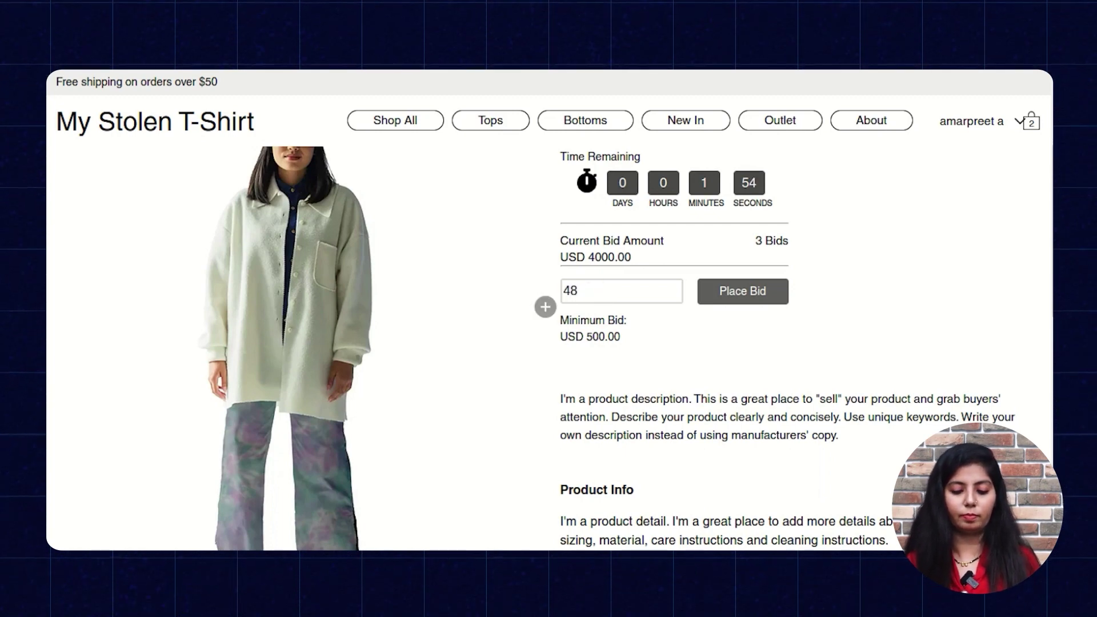
pyautogui.write('00')
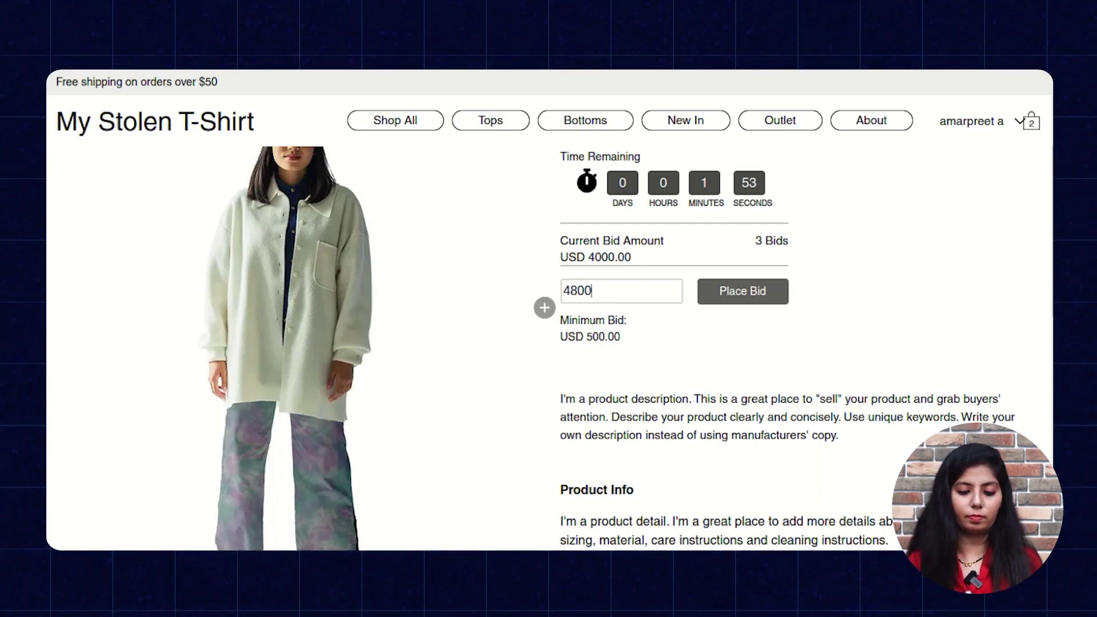
pyautogui.click(725, 298)
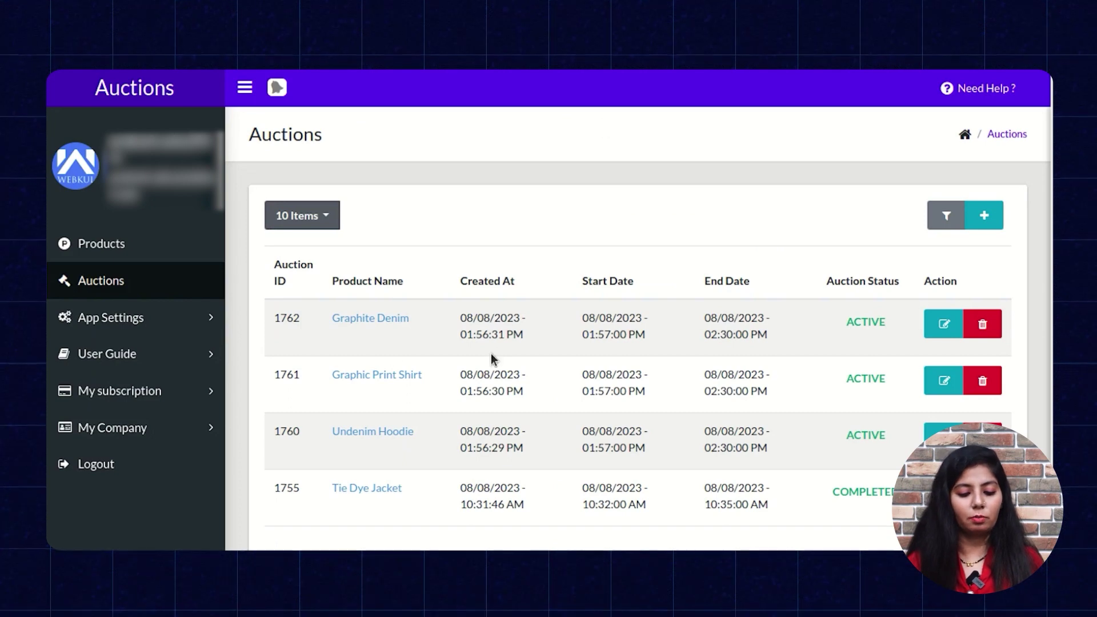
# Review the Graphite Denim auction details and return to the Auctions list
pyautogui.click(373, 320)
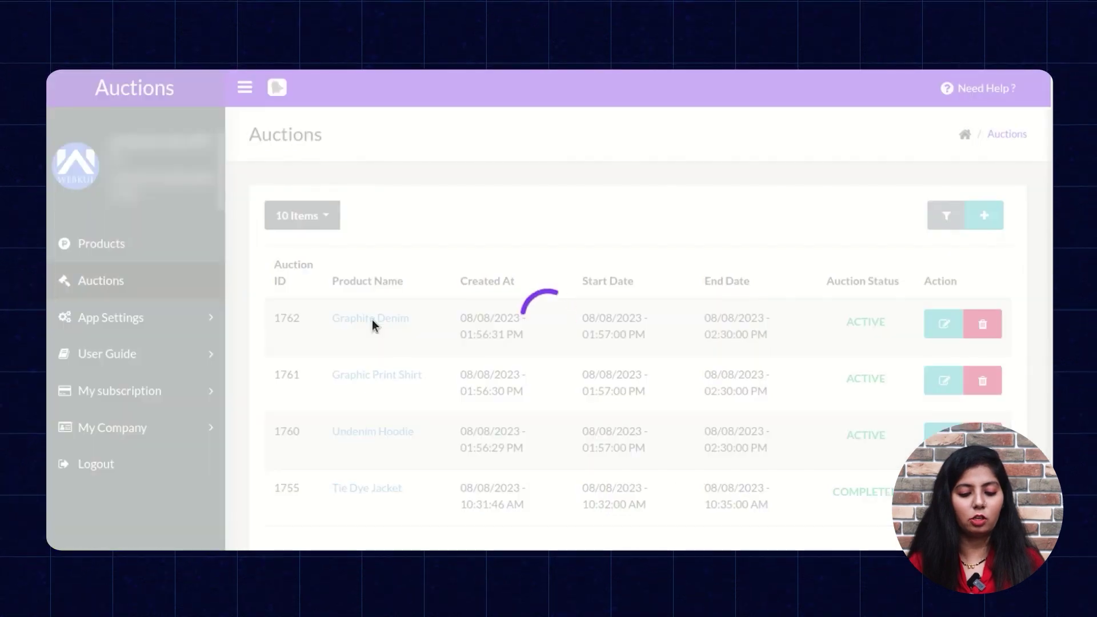
pyautogui.scroll(-3, 372, 320)
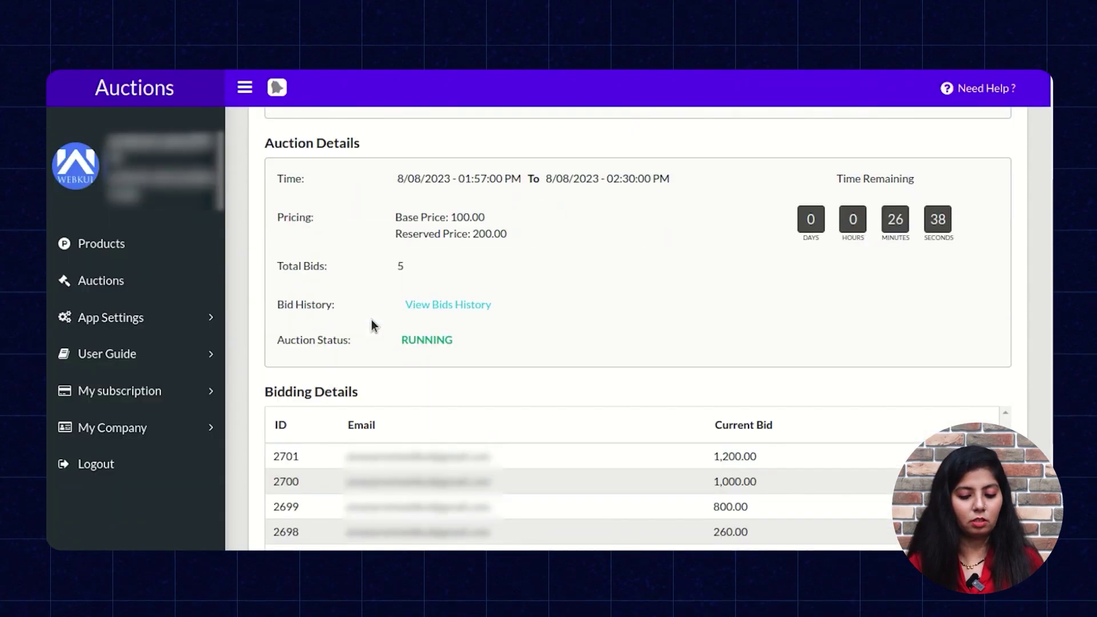
pyautogui.scroll(-3, 472, 422)
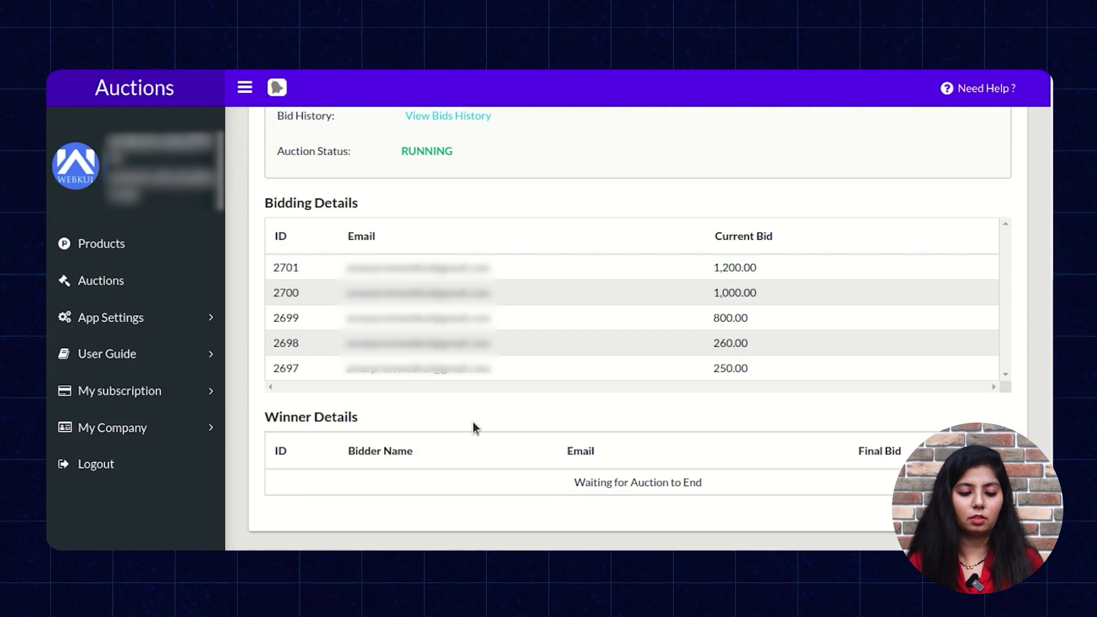
pyautogui.scroll(6, 567, 370)
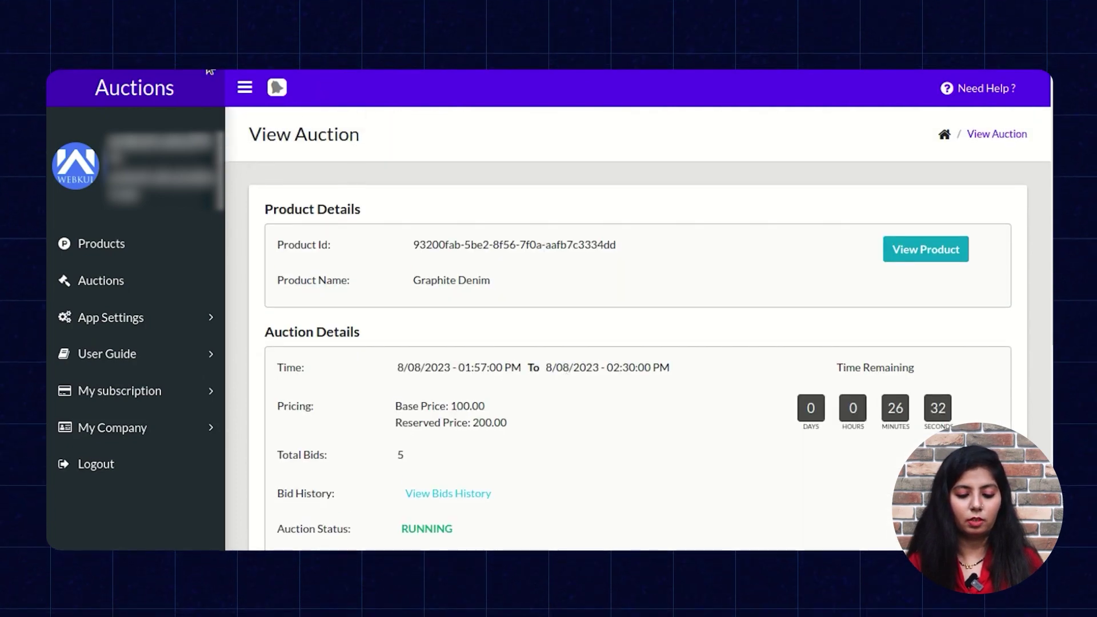
pyautogui.hotkey('alt', 'Left')
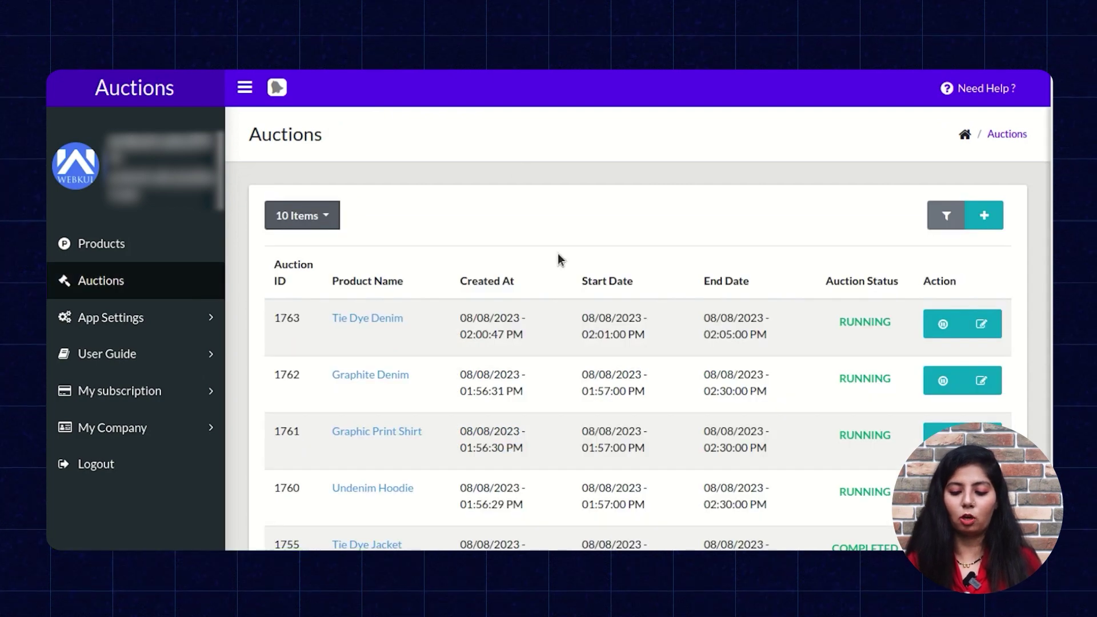
# Stop Tie Dye Denim auction 1763 so it shows COMPLETED
pyautogui.click(942, 326)
pyautogui.scroll(-2, 966, 372)
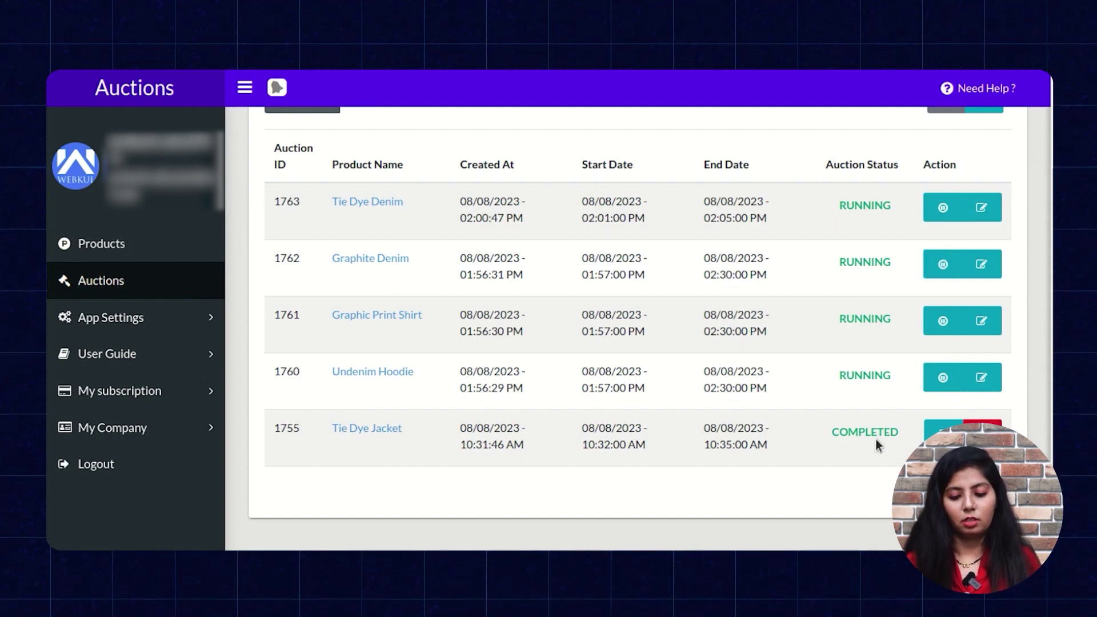
pyautogui.moveTo(829, 432); pyautogui.dragTo(901, 432)
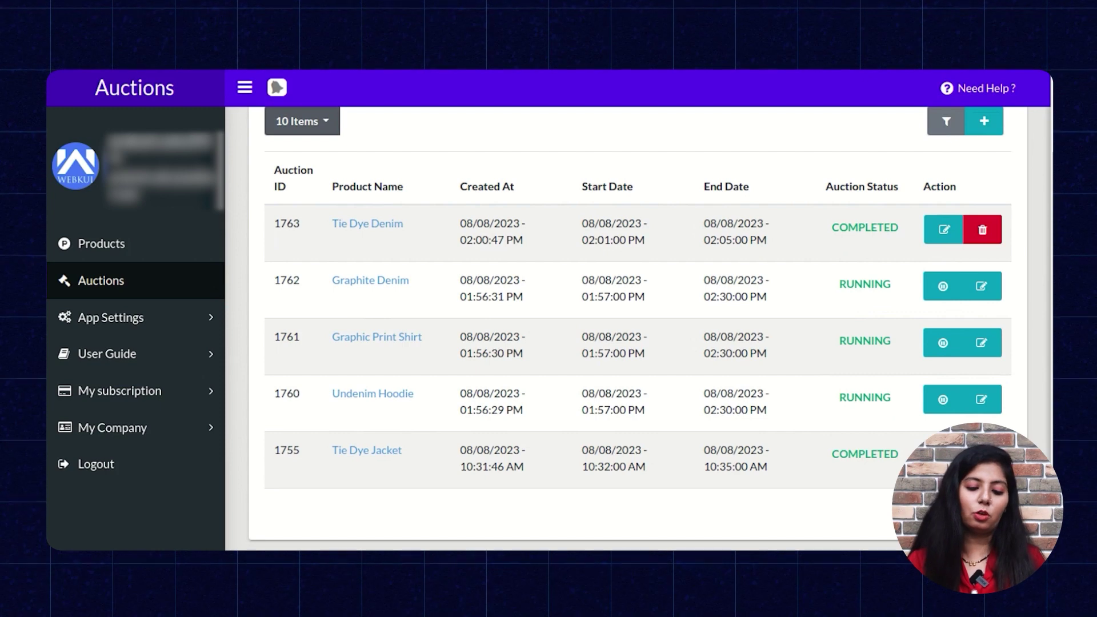
# Open the Tie Dye Denim auction's Winner Details and notify the customer who bid 4800
pyautogui.click(383, 229)
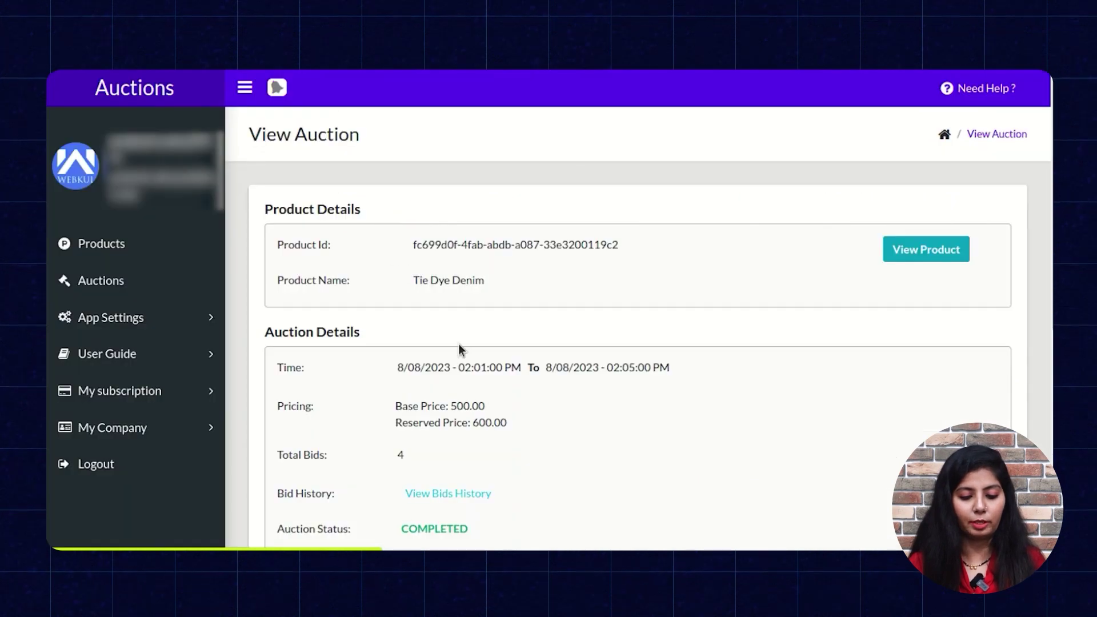
pyautogui.scroll(-5, 459, 347)
pyautogui.moveTo(394, 172); pyautogui.dragTo(411, 168)
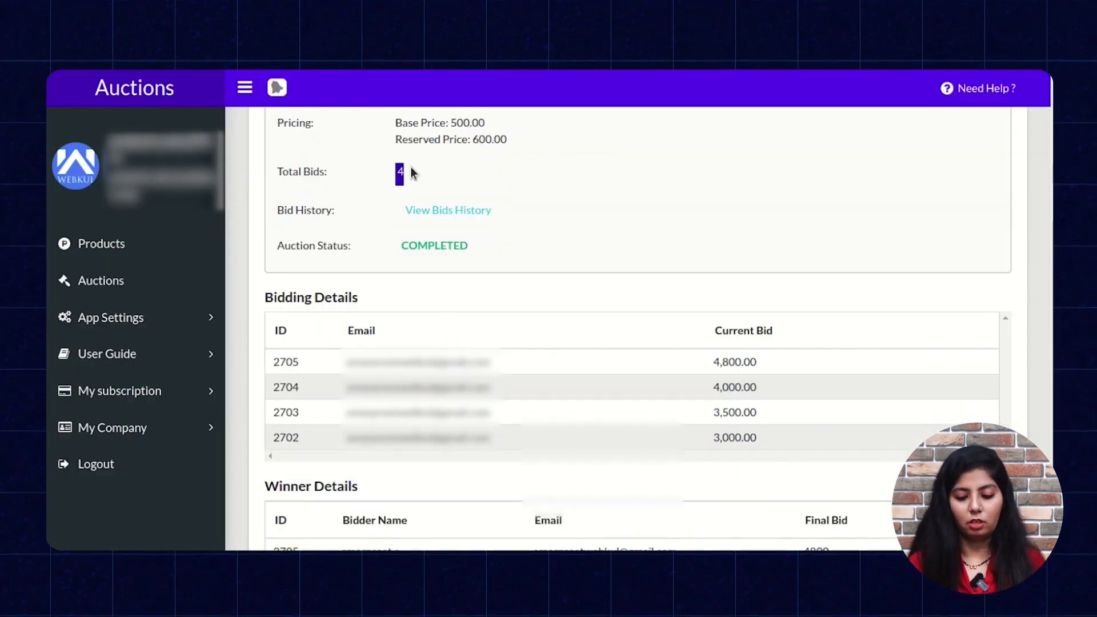
pyautogui.scroll(-2, 460, 207)
pyautogui.scroll(-1, 463, 207)
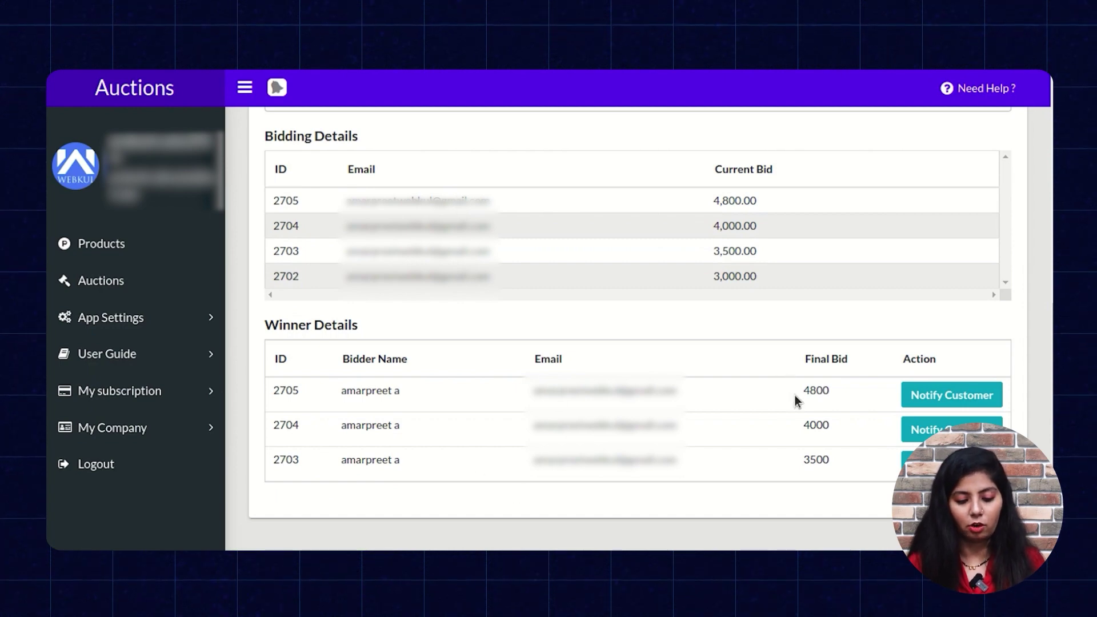
pyautogui.moveTo(262, 326); pyautogui.dragTo(376, 327)
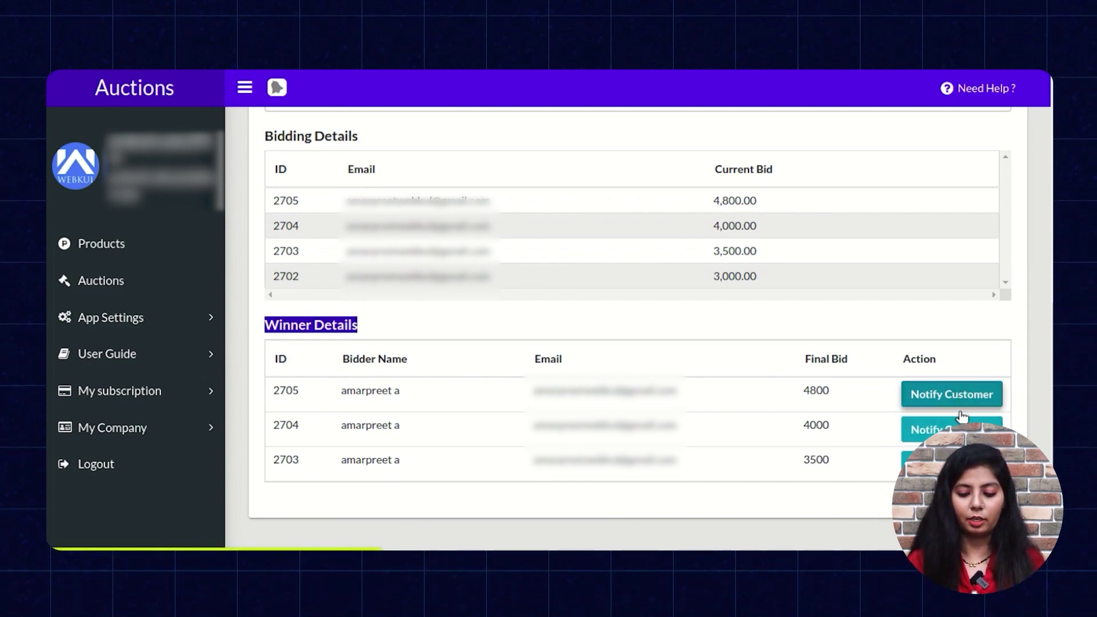
pyautogui.click(956, 394)
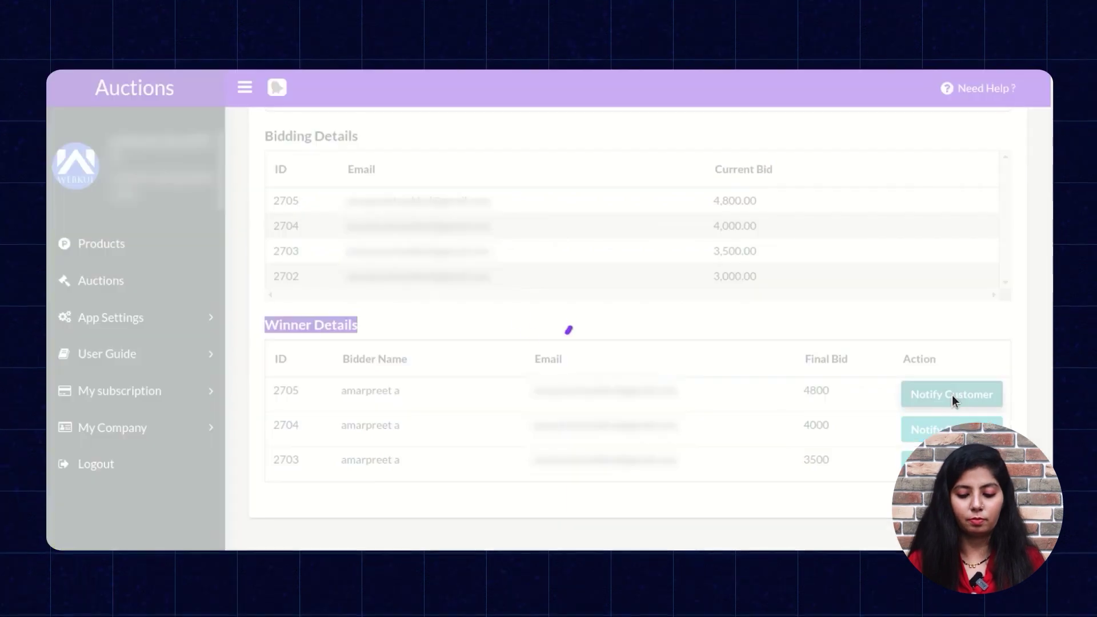
pyautogui.scroll(-5, 655, 370)
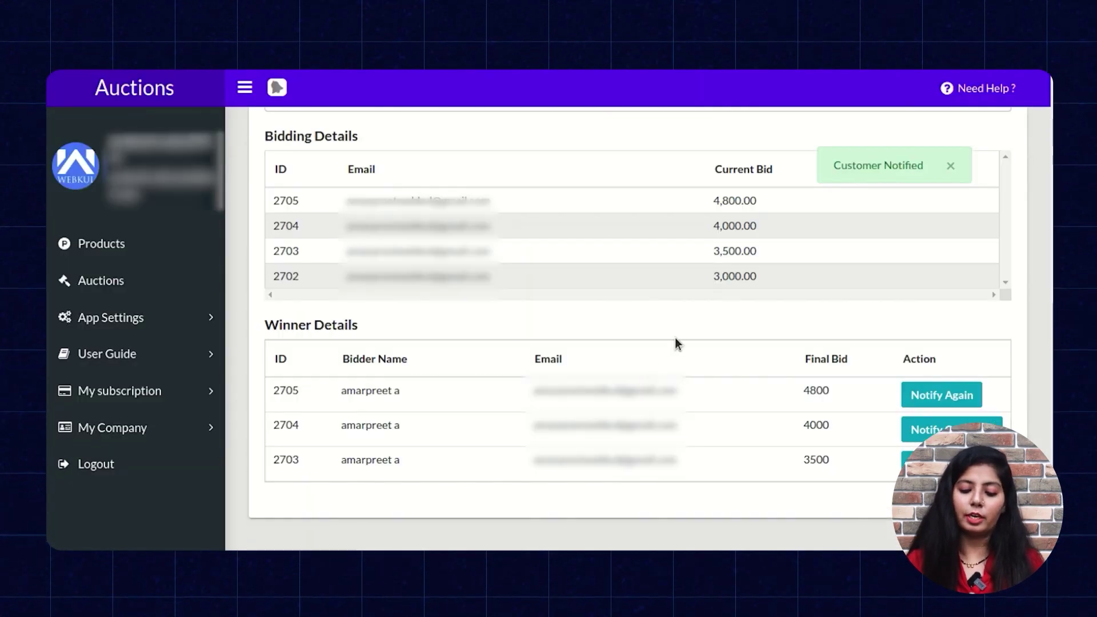